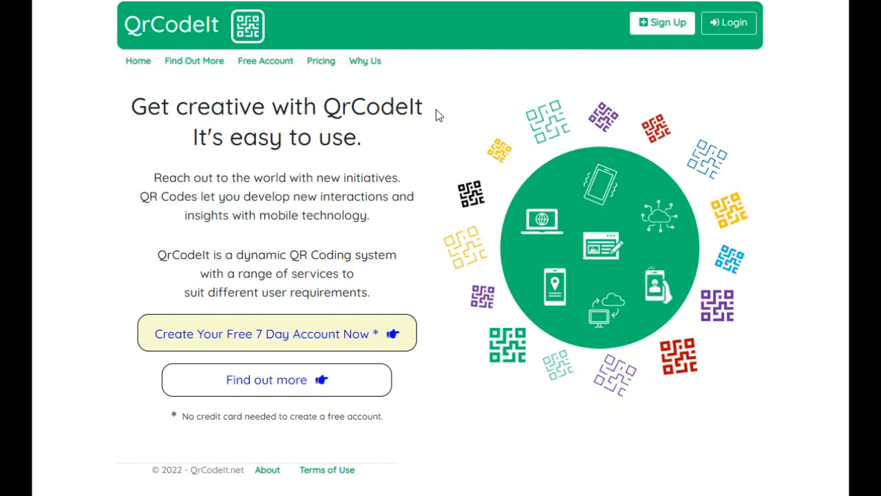
Step: Open the Find Out More page's Types of Codes section and view the Youtube Video service description
click(194, 63)
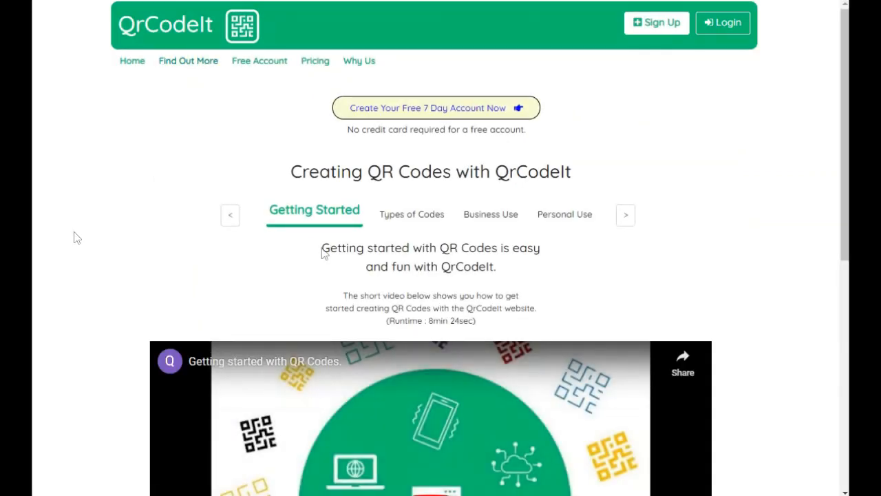
click(411, 217)
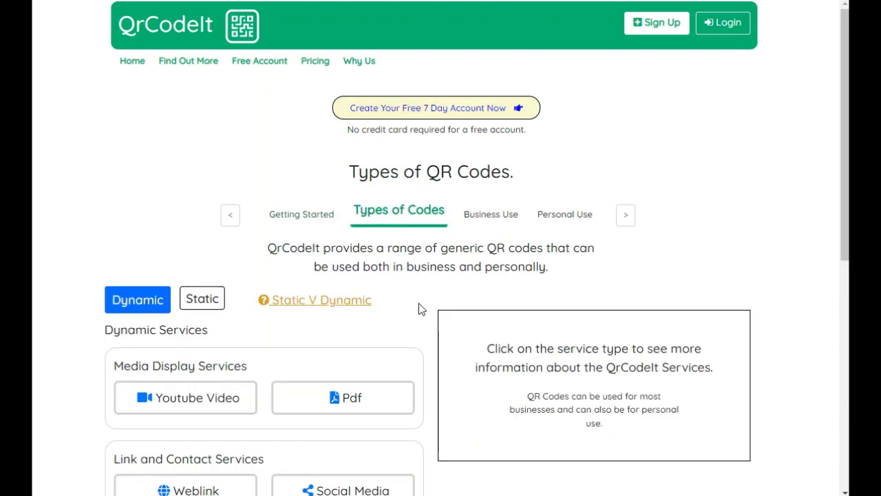
click(216, 402)
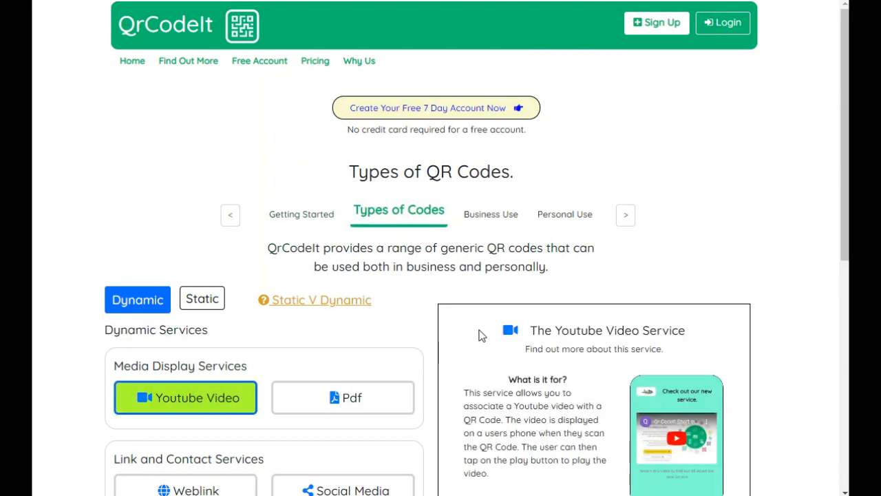
Step: Browse the descriptions of the Pdf, Weblink, Social Media and Rating and Feedback dynamic services
scroll(483, 339, down, 3)
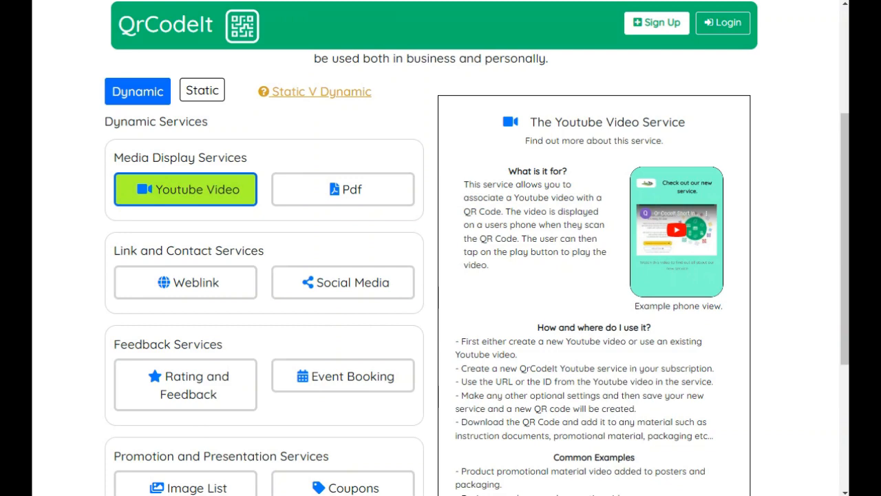
click(356, 193)
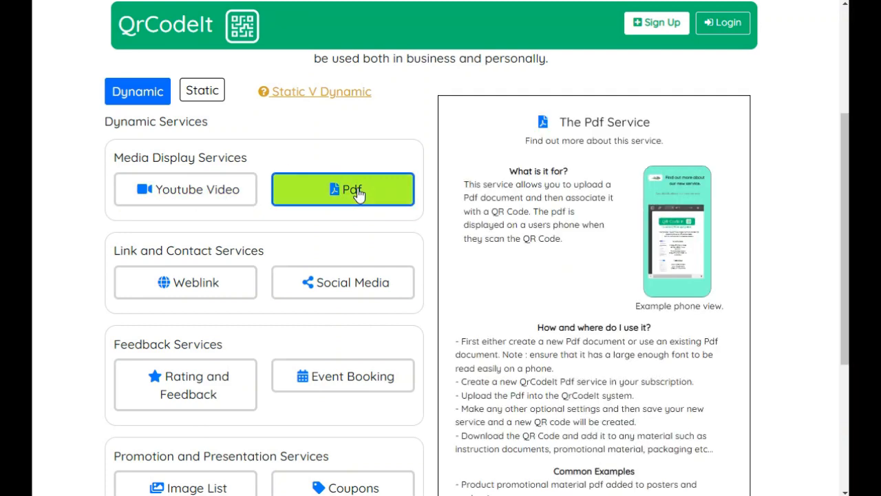
click(190, 281)
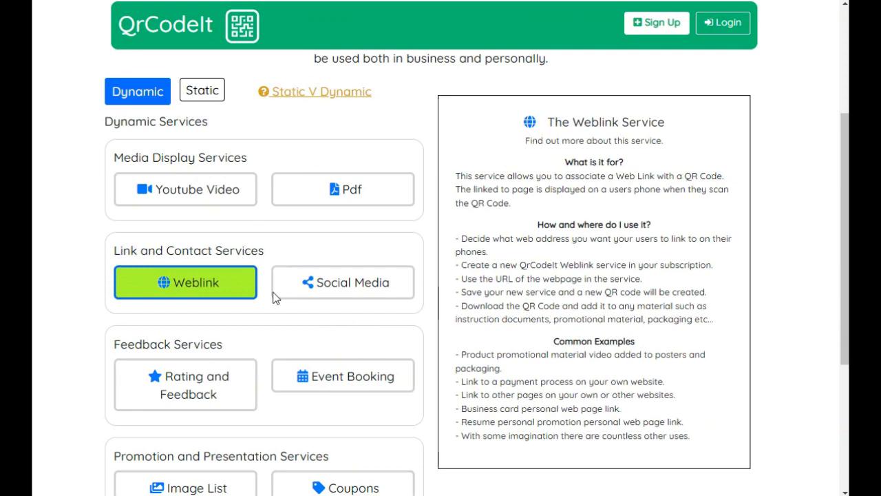
click(331, 292)
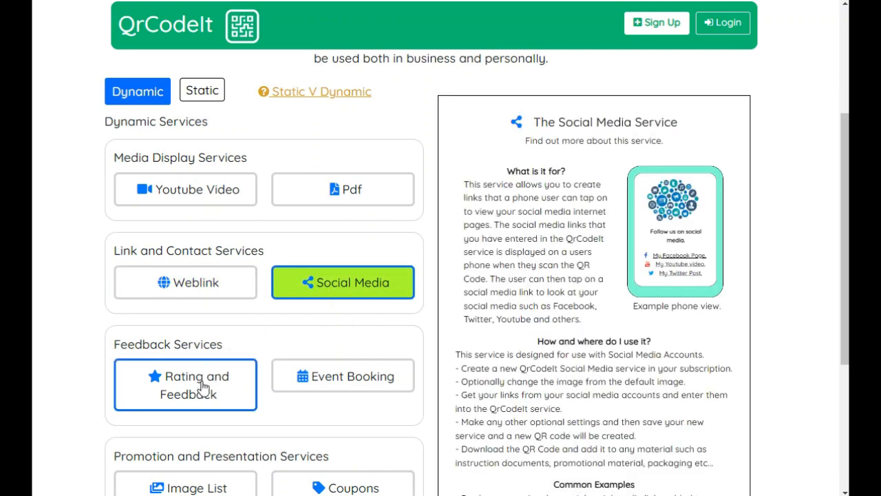
click(200, 393)
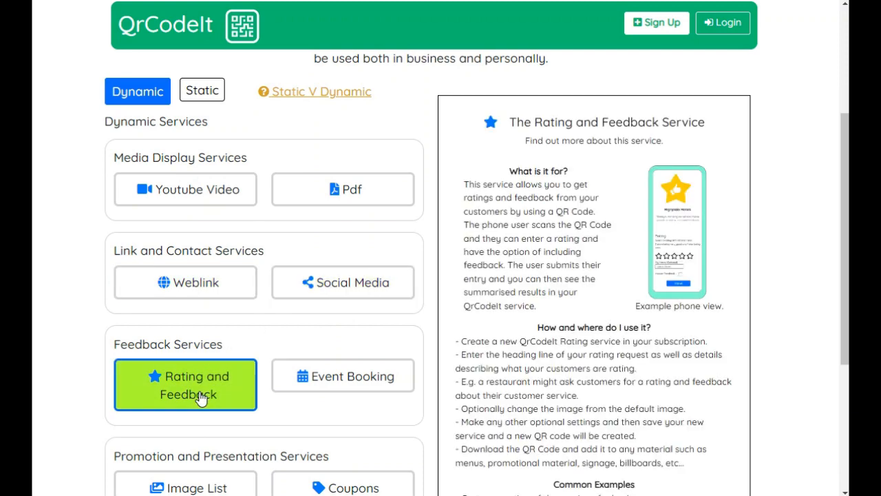
click(177, 204)
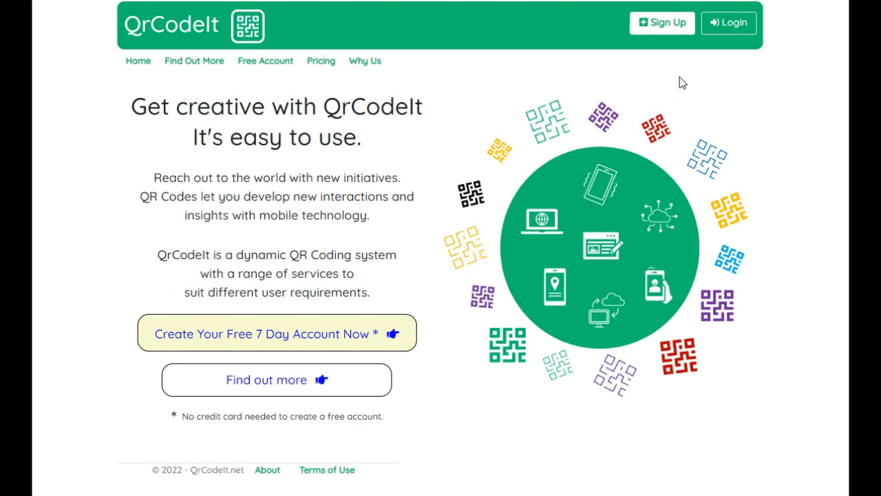
Step: Log in to the account using the saved email address and password
click(728, 25)
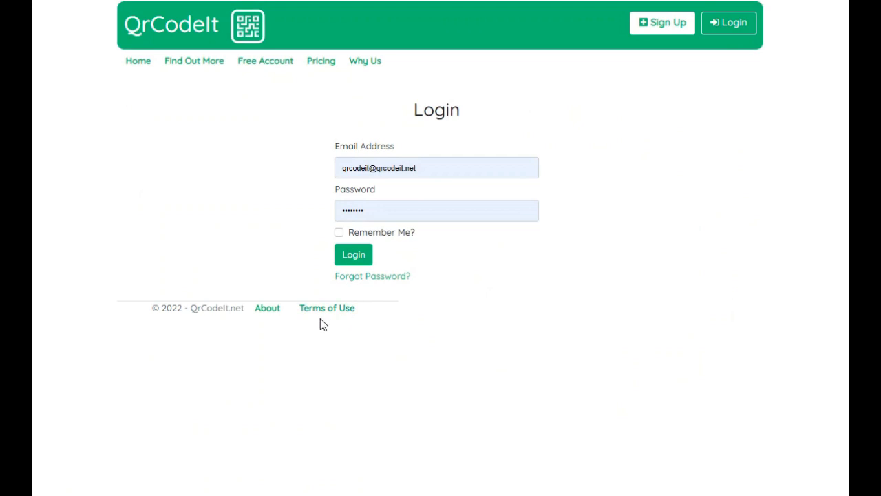
click(351, 260)
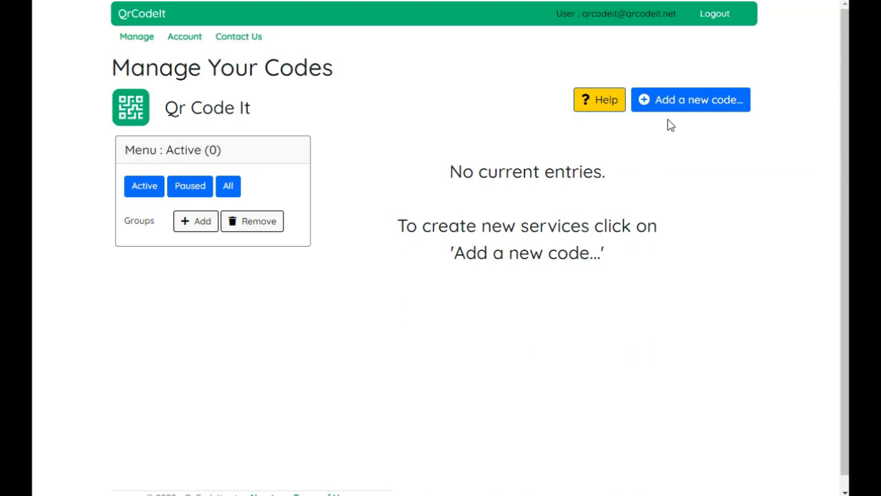
Step: Start adding a new code and compare the static and dynamic service lists and the Static V Dynamic explanation
click(678, 105)
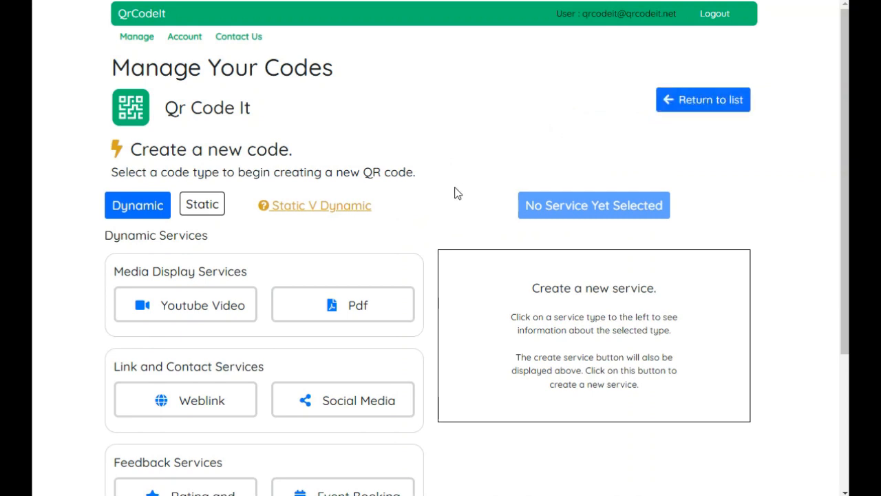
click(202, 208)
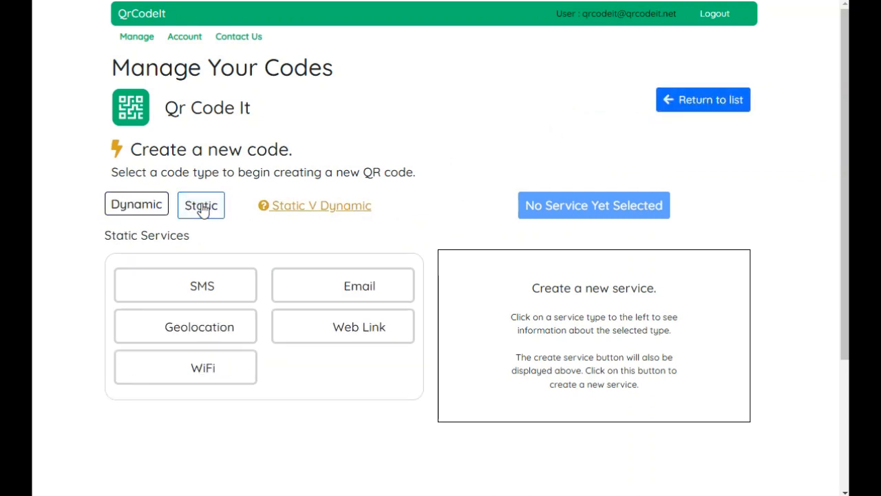
click(143, 213)
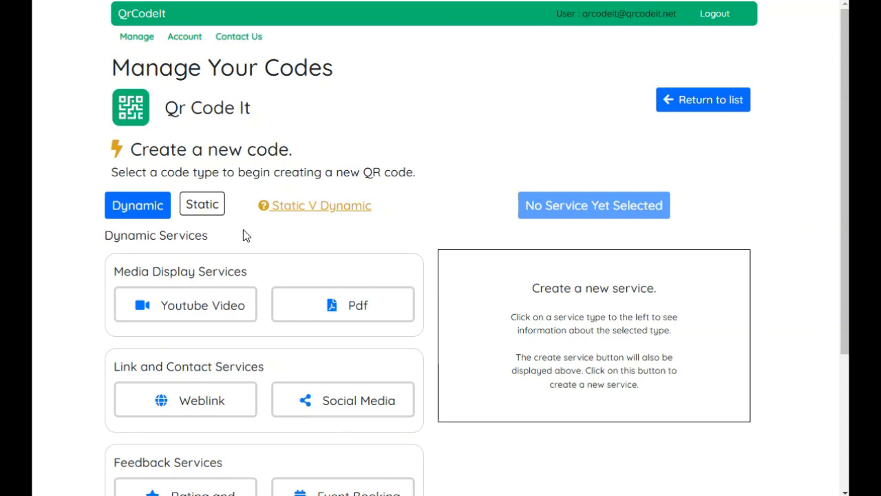
click(301, 214)
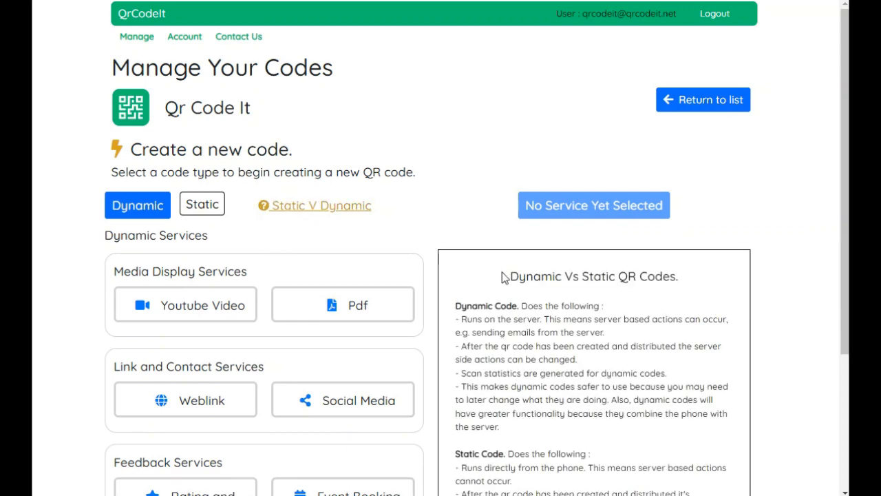
scroll(503, 274, down, 2)
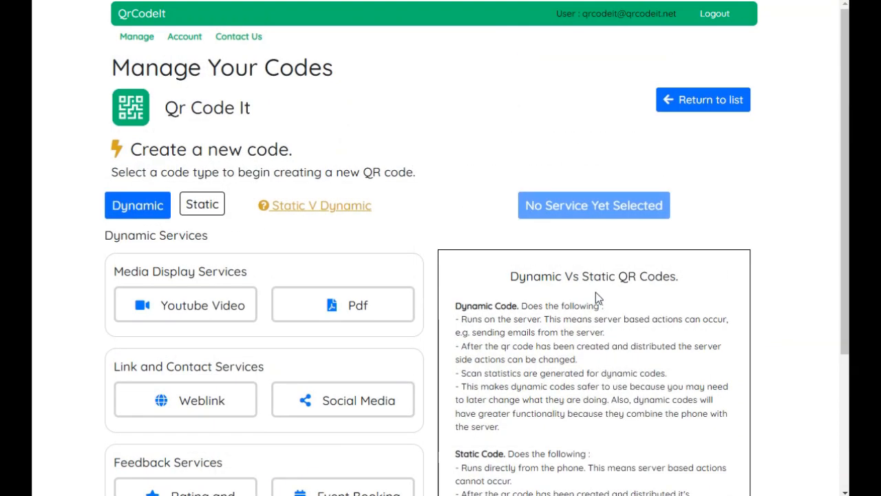
Step: Choose the Youtube Video dynamic service, create a Youtube service, and review its form sections
click(195, 309)
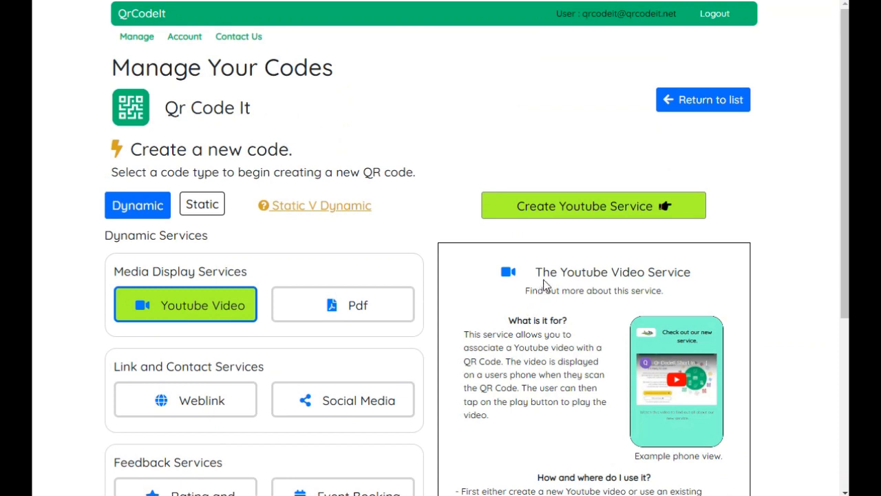
click(549, 217)
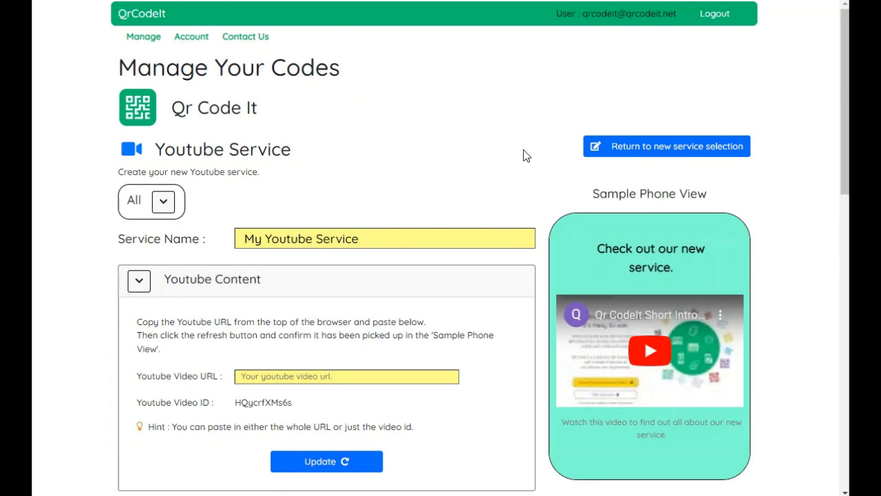
scroll(525, 157, down, 6)
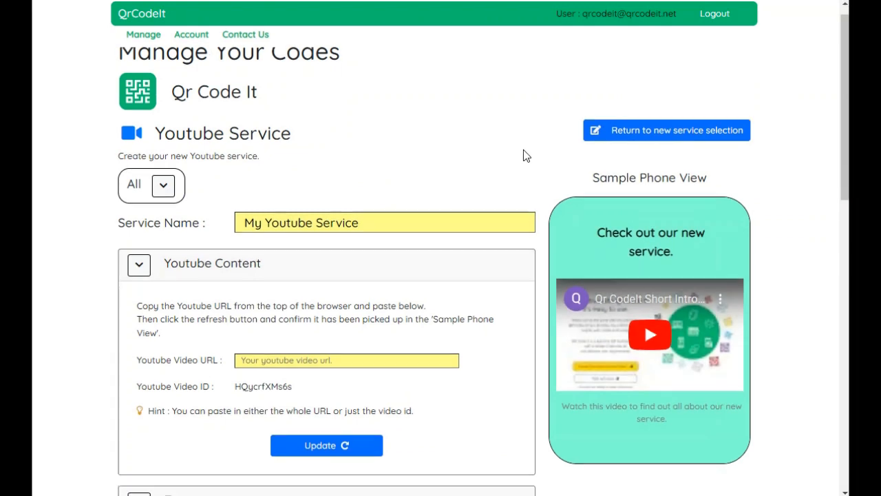
scroll(524, 157, down, 5)
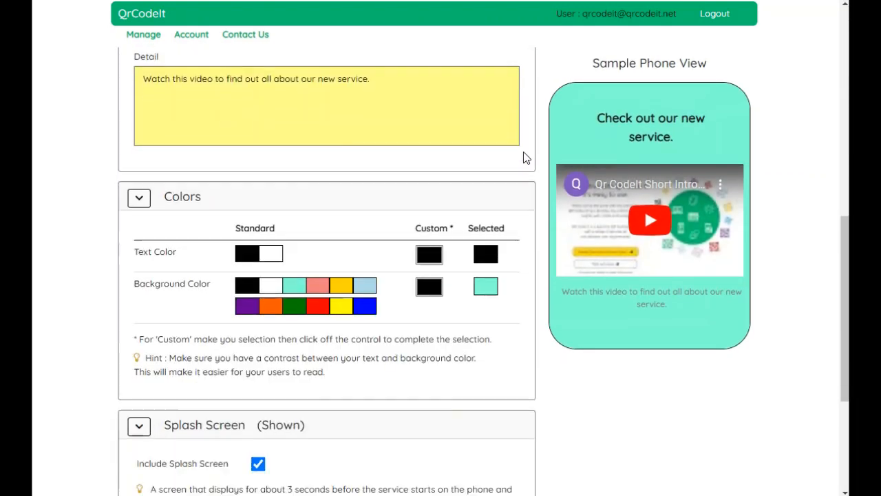
scroll(524, 153, up, 8)
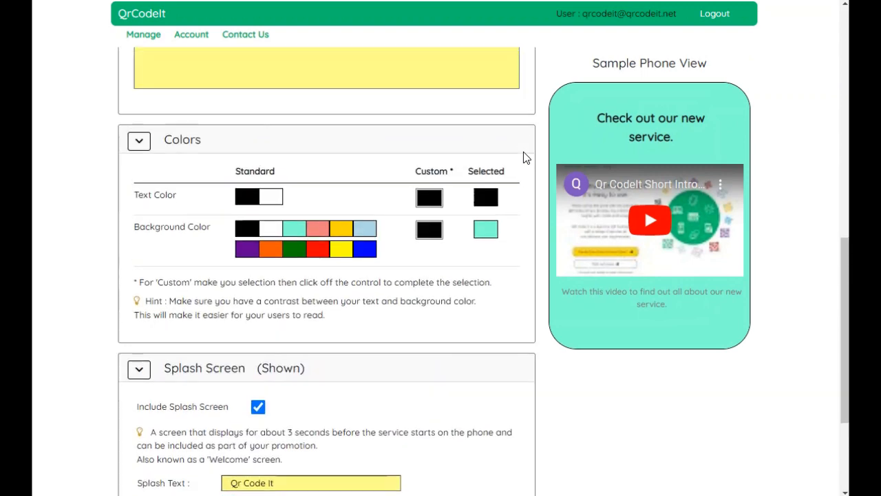
scroll(523, 157, up, 3)
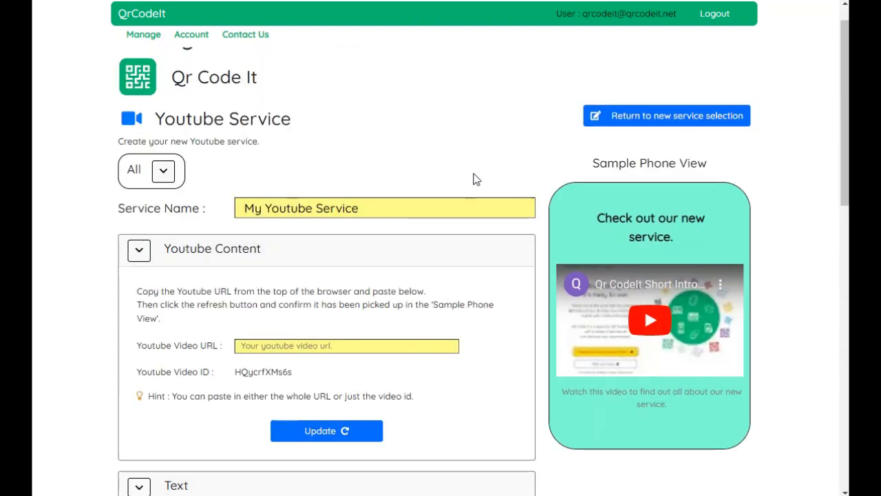
Step: Replace the service name with "QrCodeIt is easy to use." by pasting it over the default
click(378, 203)
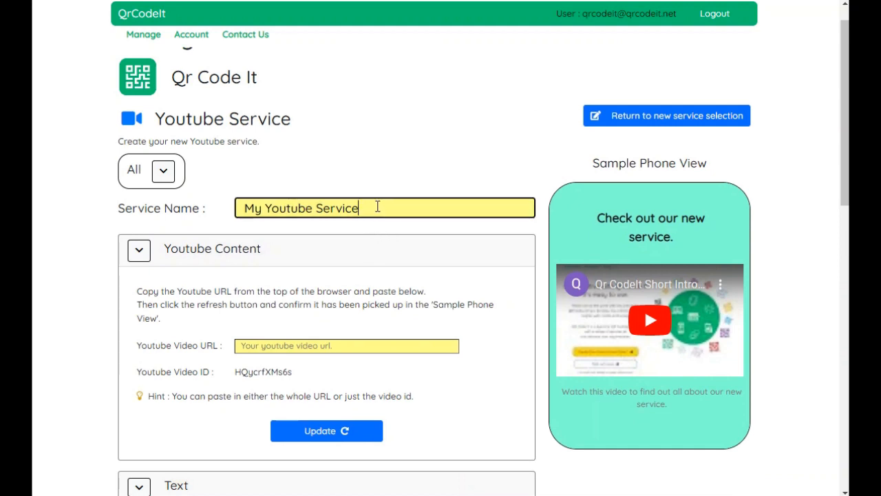
drag(378, 204, 225, 204)
text(QrCodeIt is easy to use.)
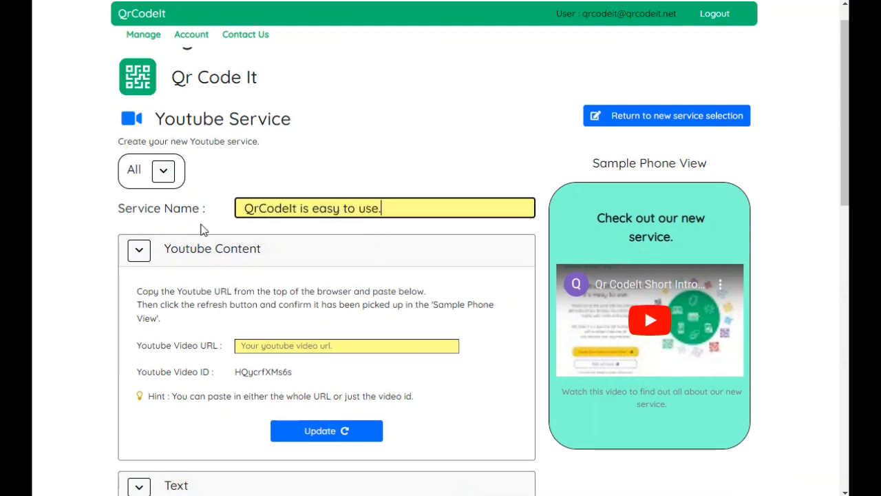
Step: Keep the default video and form settings and create the new QR code
click(288, 346)
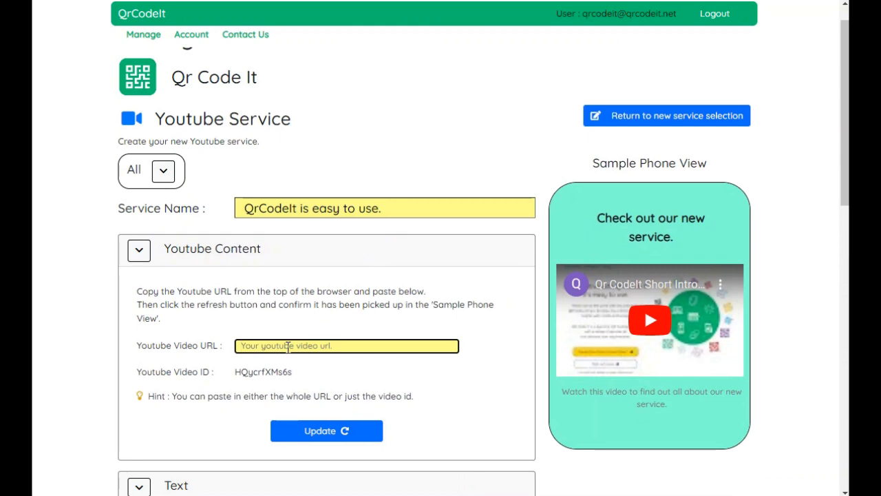
scroll(288, 346, down, 3)
scroll(288, 353, down, 2)
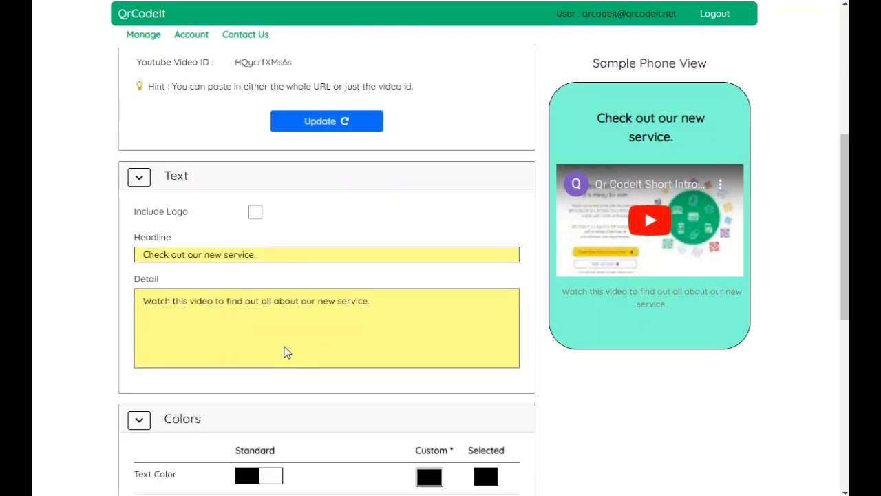
scroll(288, 352, down, 2)
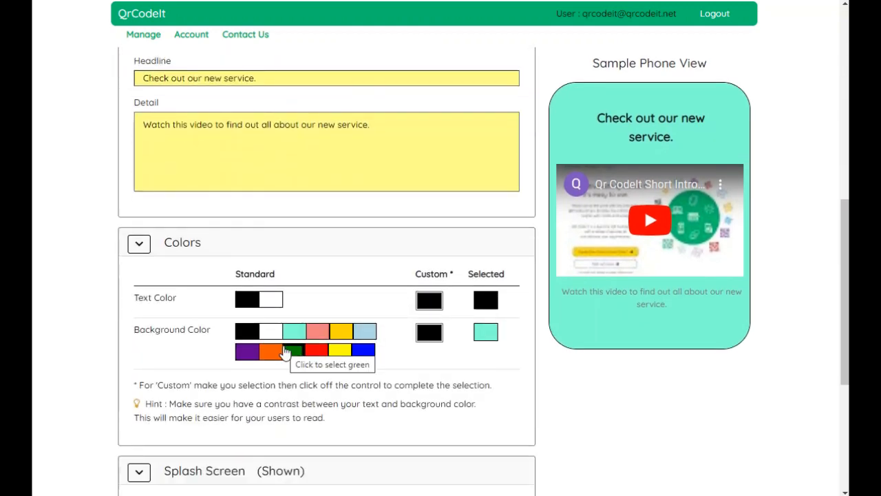
scroll(286, 352, down, 4)
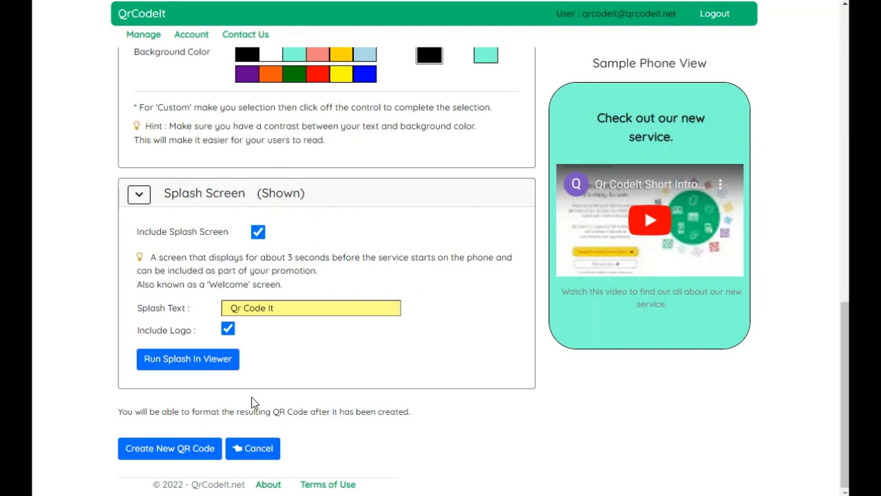
click(181, 450)
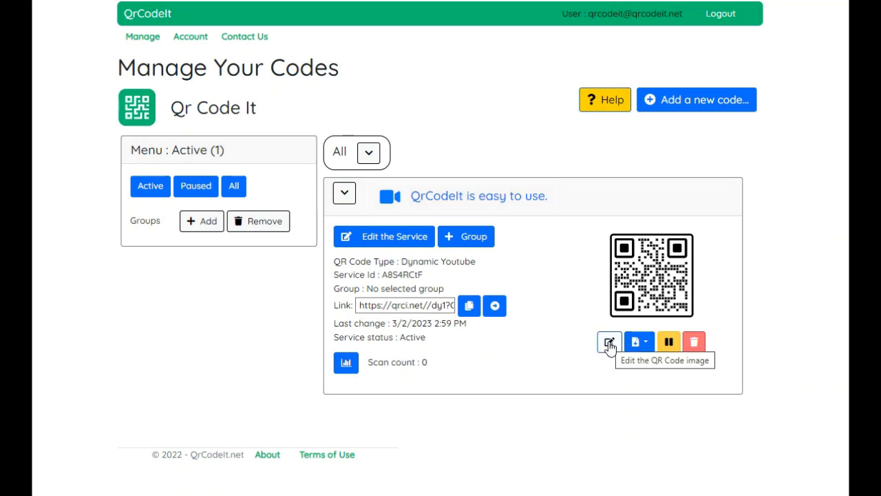
Step: Open the QR code image editor and expand and collapse its pattern sections
click(609, 343)
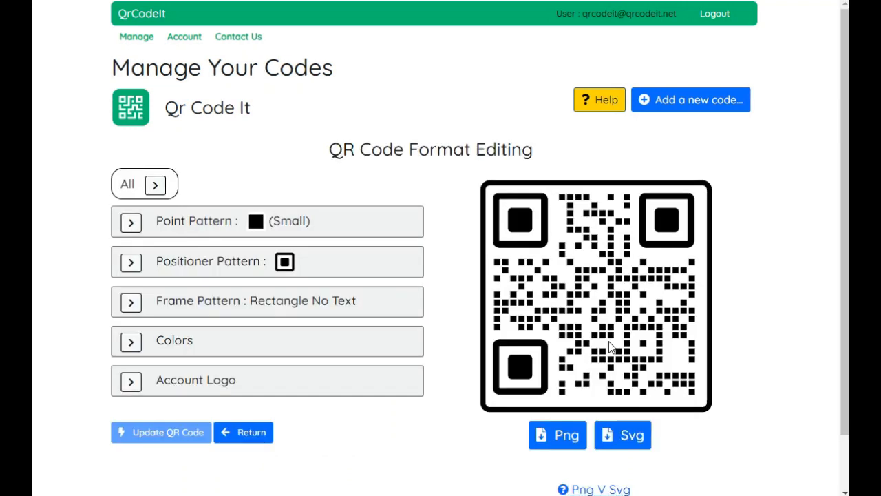
click(157, 186)
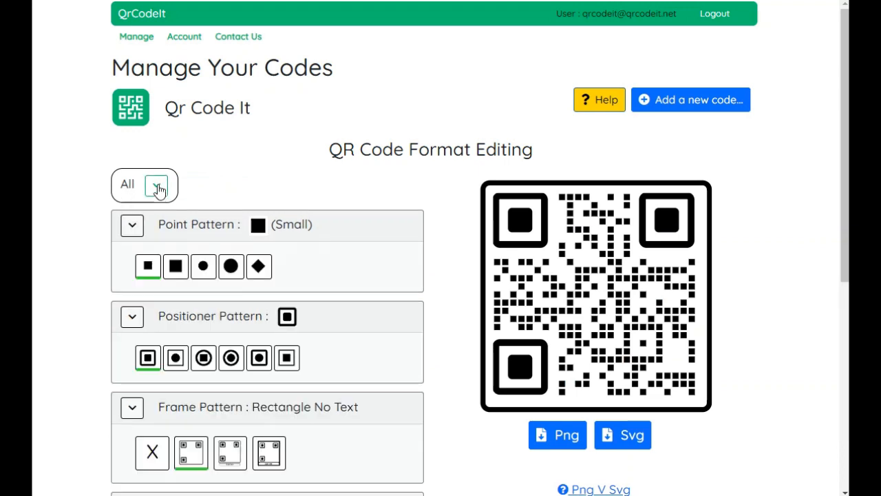
click(157, 187)
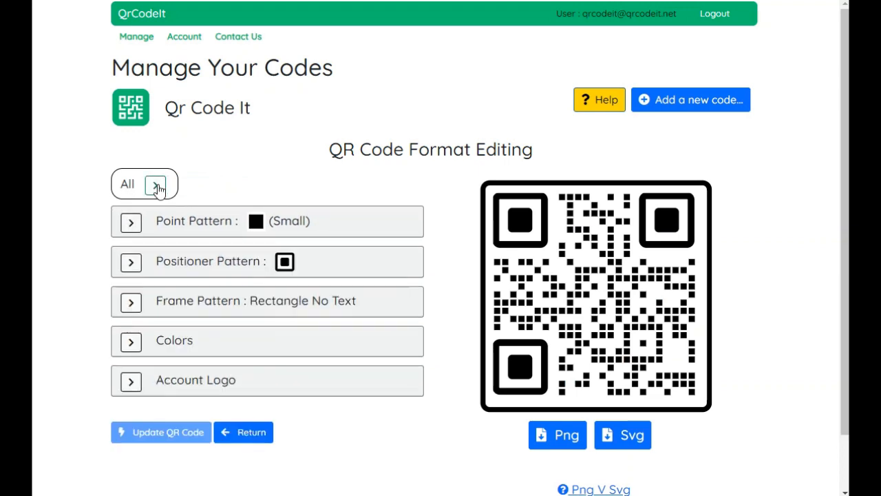
click(133, 225)
click(135, 229)
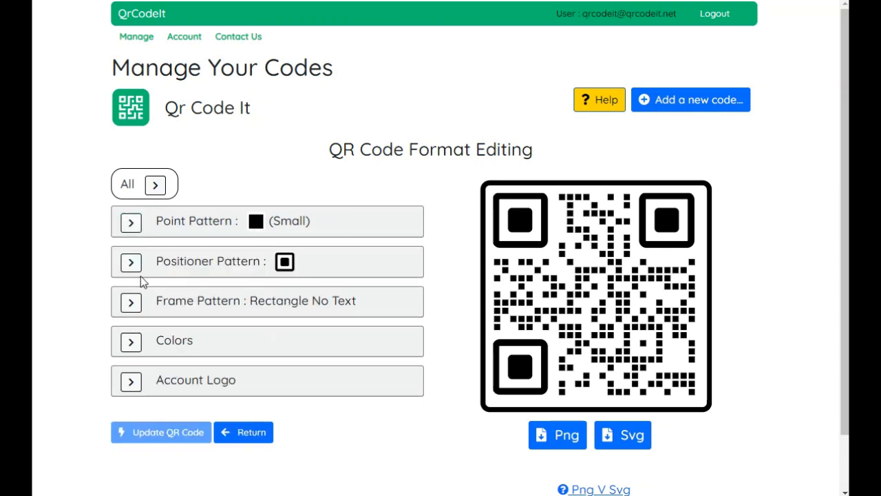
Step: Set the positioner pattern to the third style, a square dot inside a circle, and update the QR code
click(135, 267)
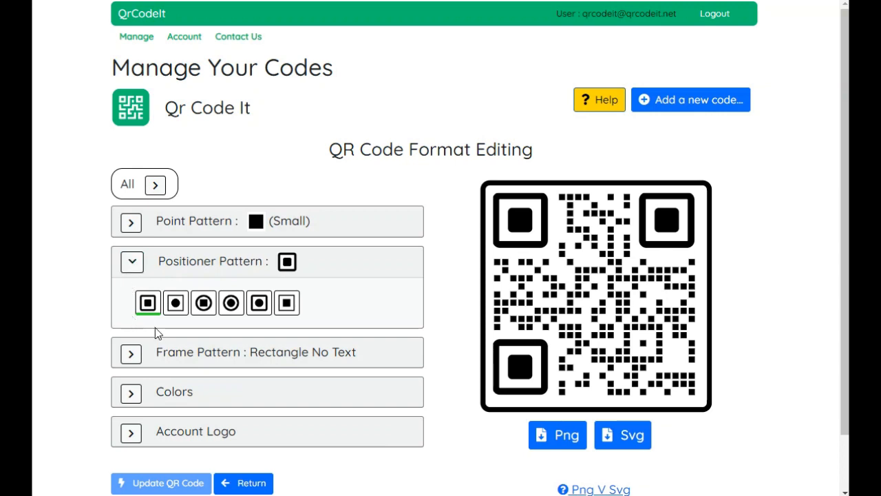
click(199, 310)
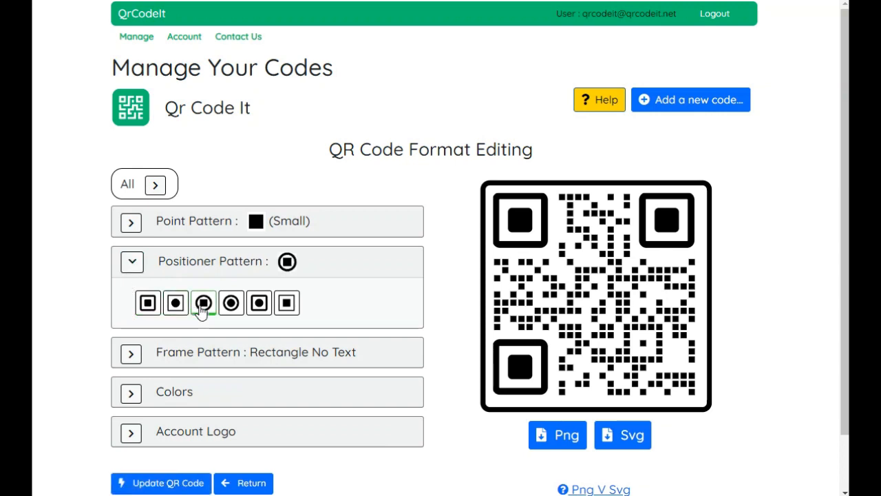
click(154, 486)
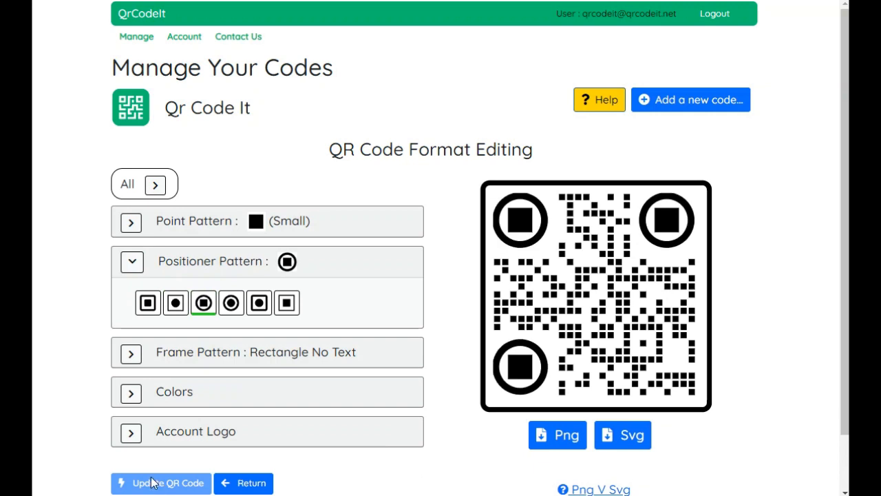
Step: Expand and collapse the frame pattern and colour sections to review their options
click(133, 262)
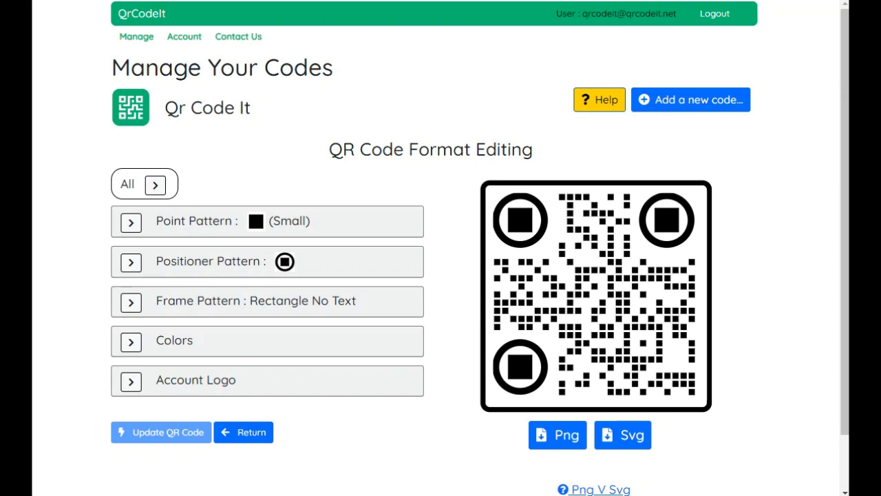
click(131, 303)
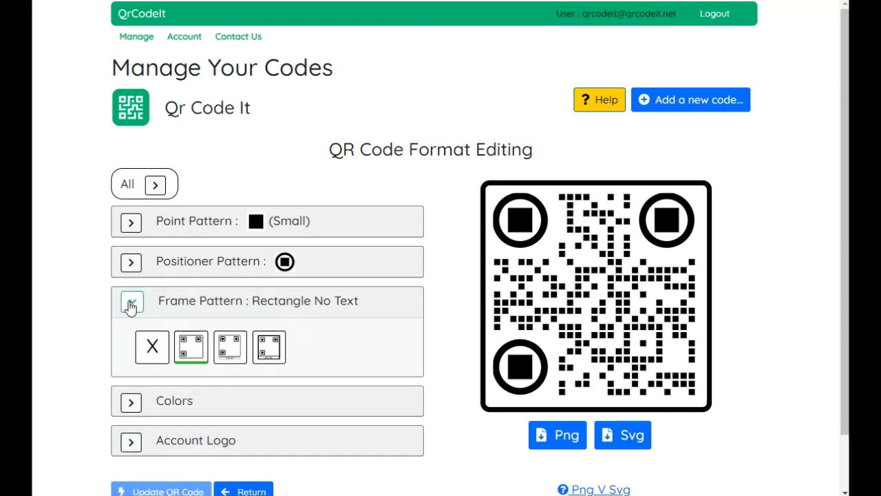
click(131, 304)
click(131, 341)
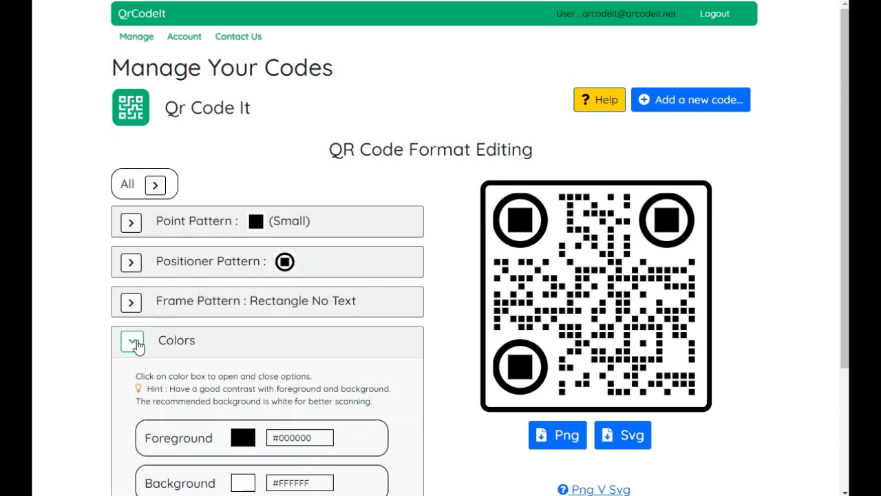
scroll(138, 344, down, 1)
scroll(138, 344, down, 1)
click(130, 201)
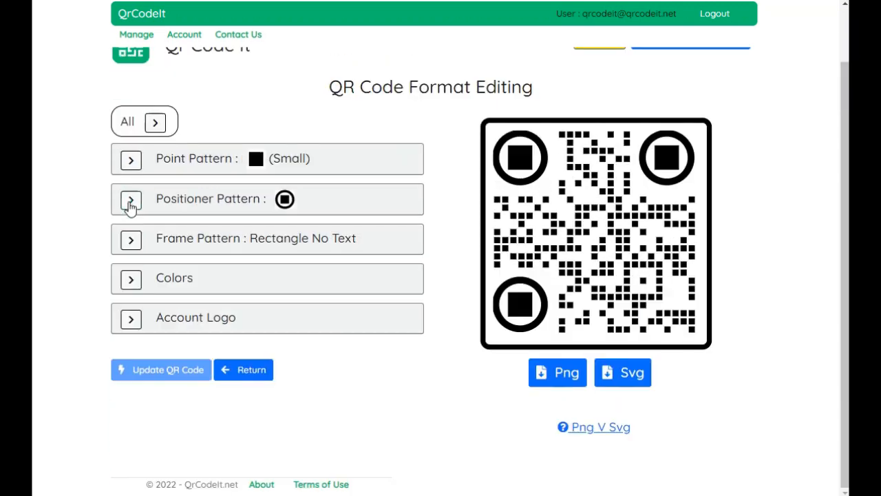
Step: Include the account logo in the QR code and update the QR code
click(132, 320)
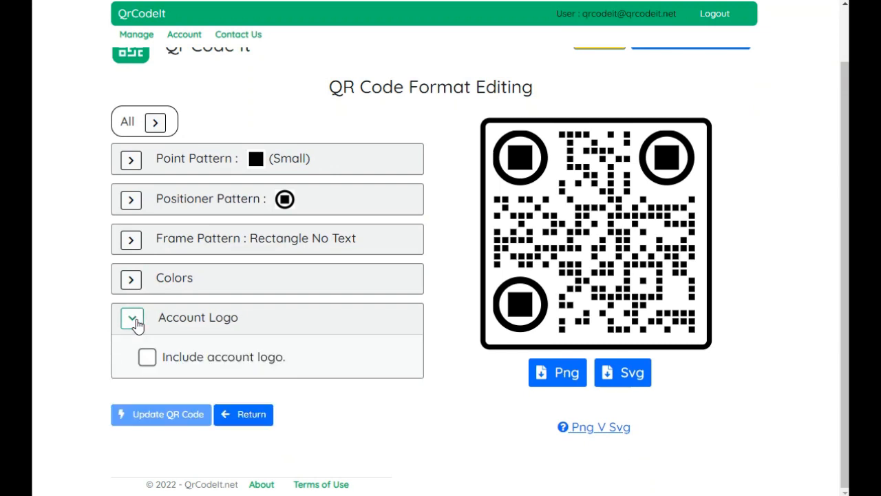
click(149, 357)
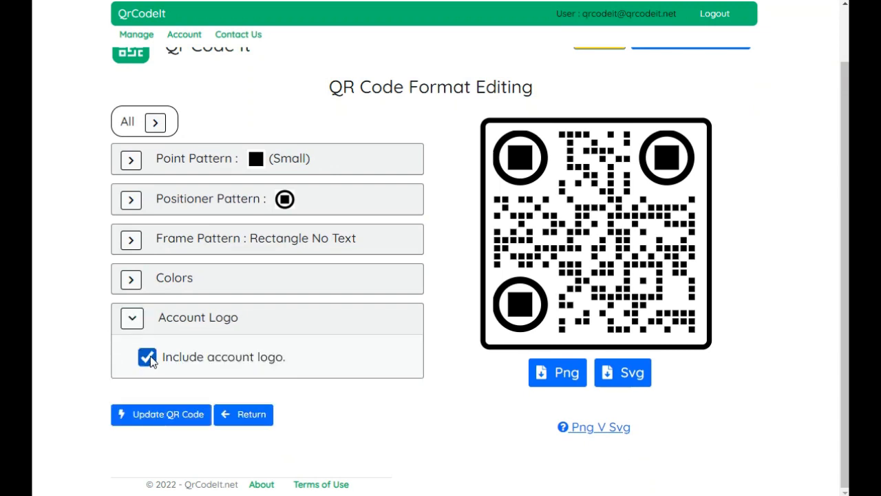
click(136, 416)
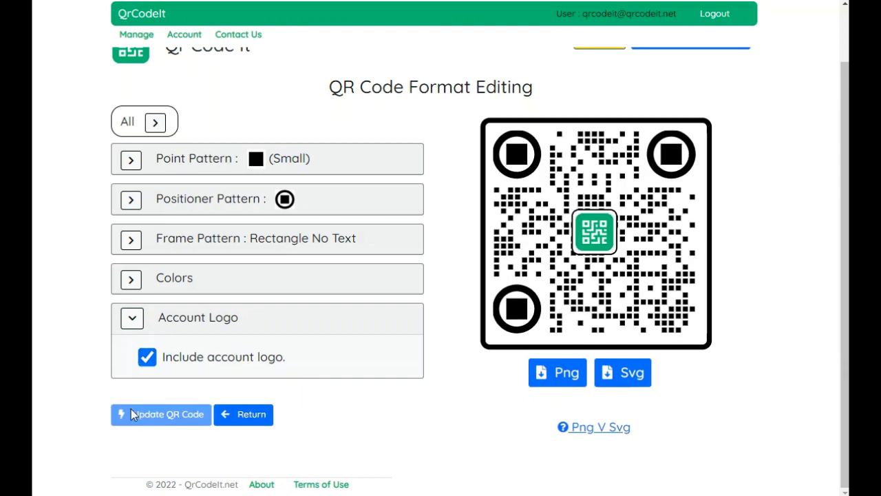
Step: Set the QR code's foreground colour to the standard green #008000 and update the QR code
click(136, 284)
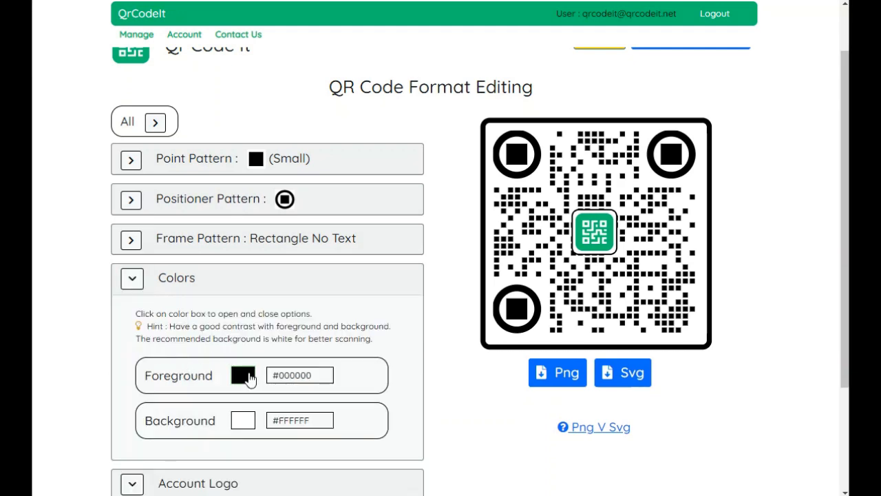
click(251, 375)
click(184, 423)
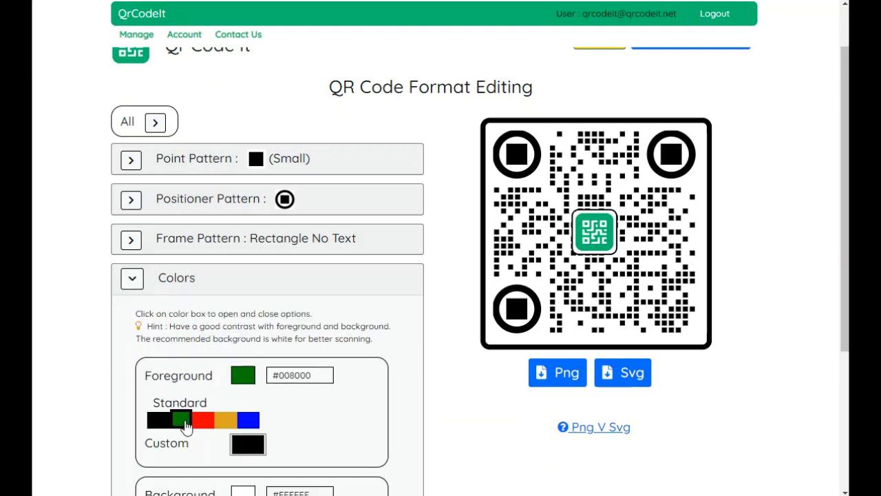
scroll(184, 427, down, 3)
click(179, 446)
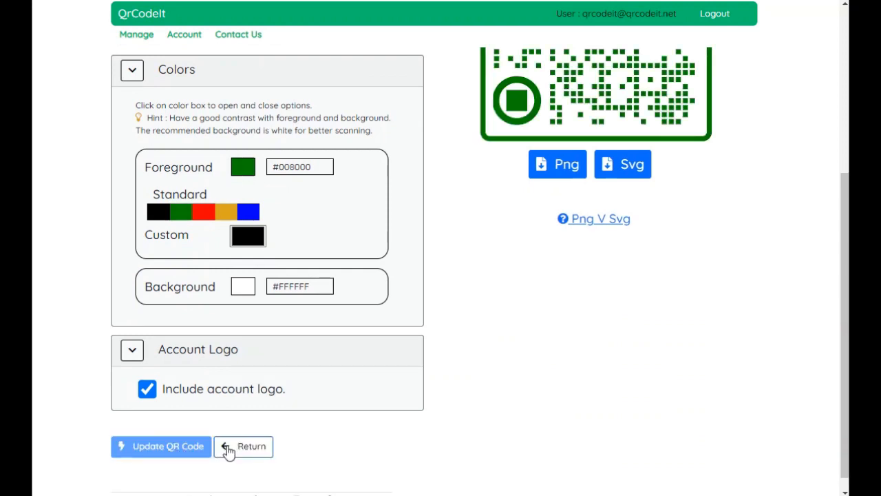
Step: Expand all format sections to review them, then return to the code management list
scroll(166, 184, up, 3)
click(150, 131)
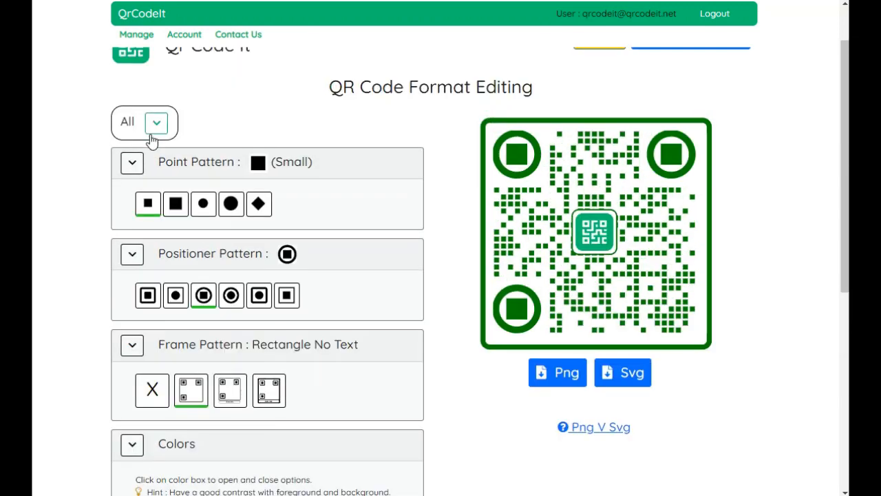
scroll(155, 158, down, 3)
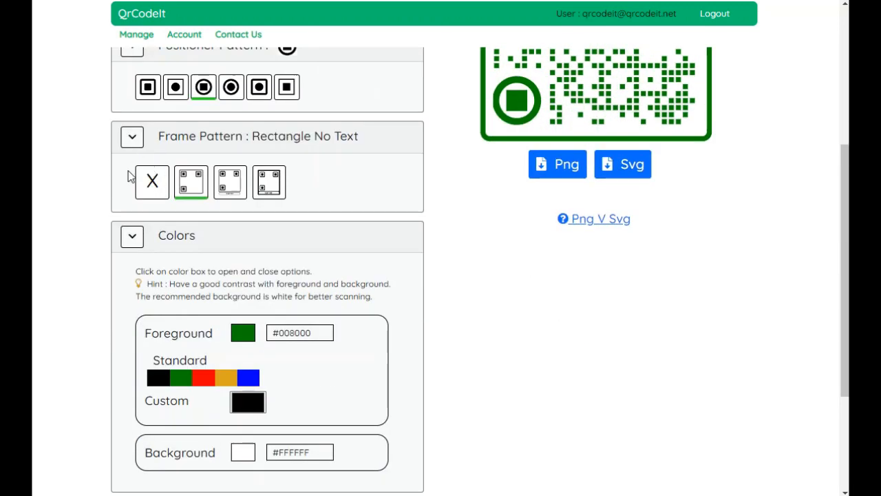
click(132, 238)
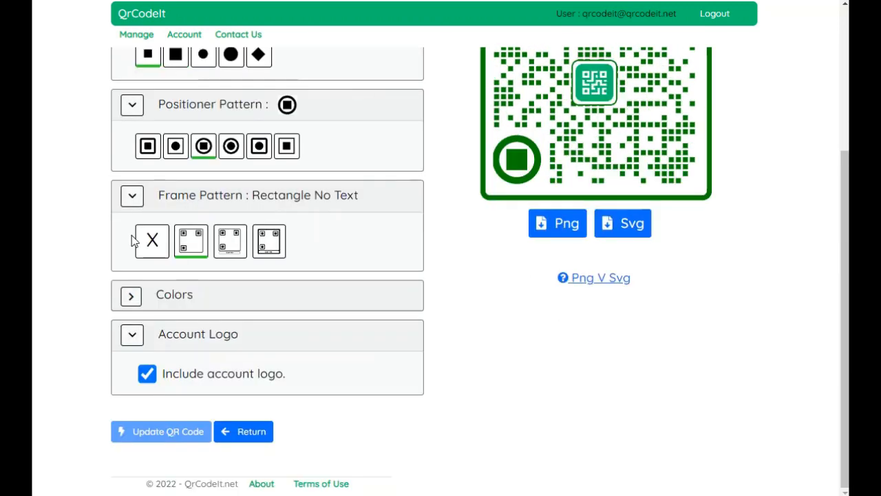
click(234, 431)
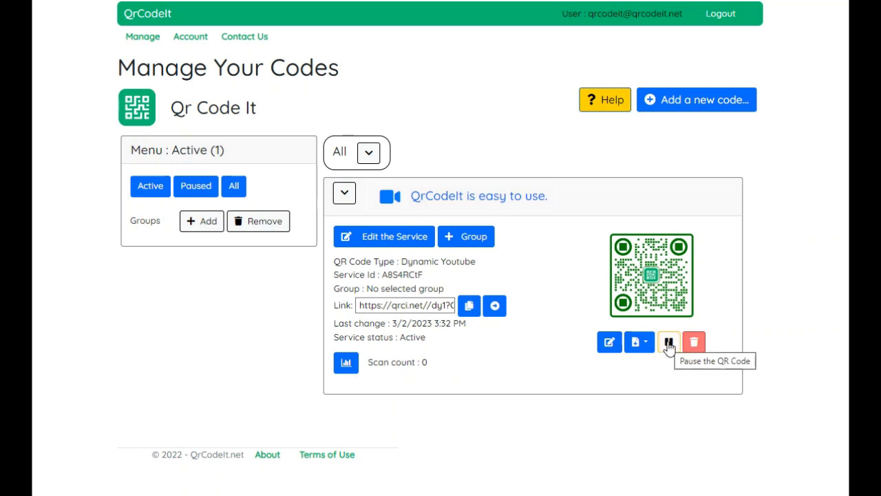
Step: Pause the QR code, view it under the Paused, Active and All filters, and test its short link
click(668, 344)
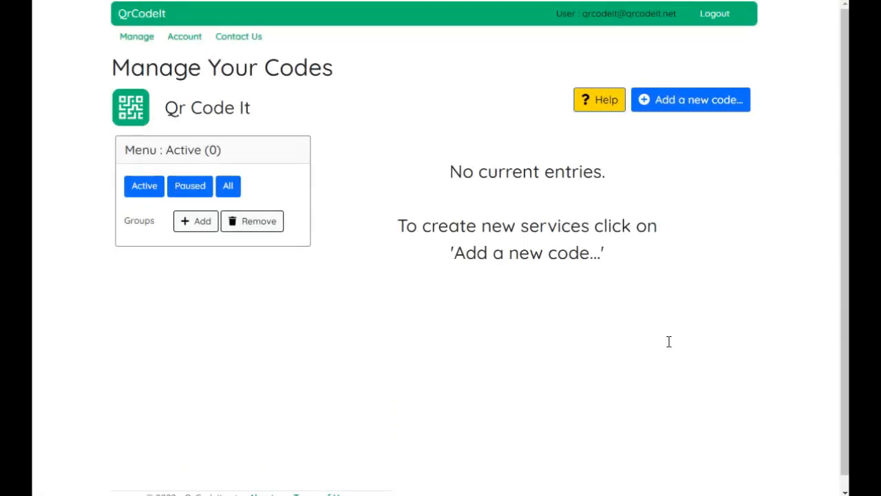
click(190, 187)
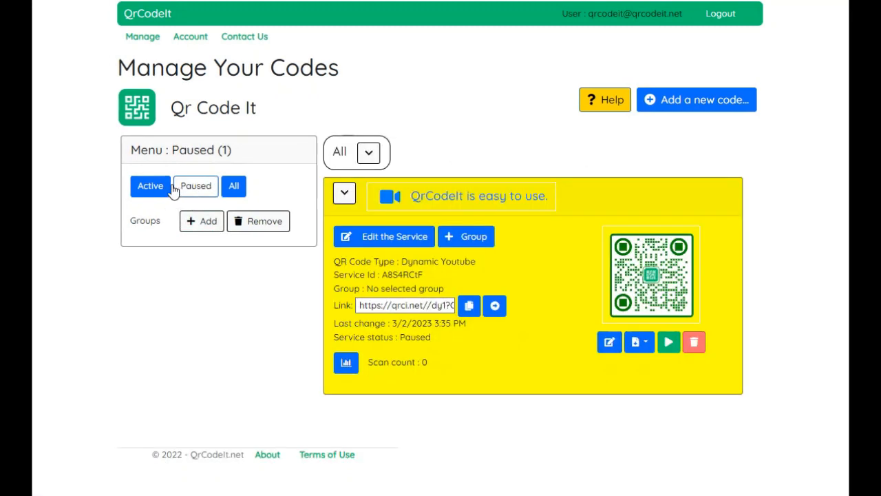
click(158, 186)
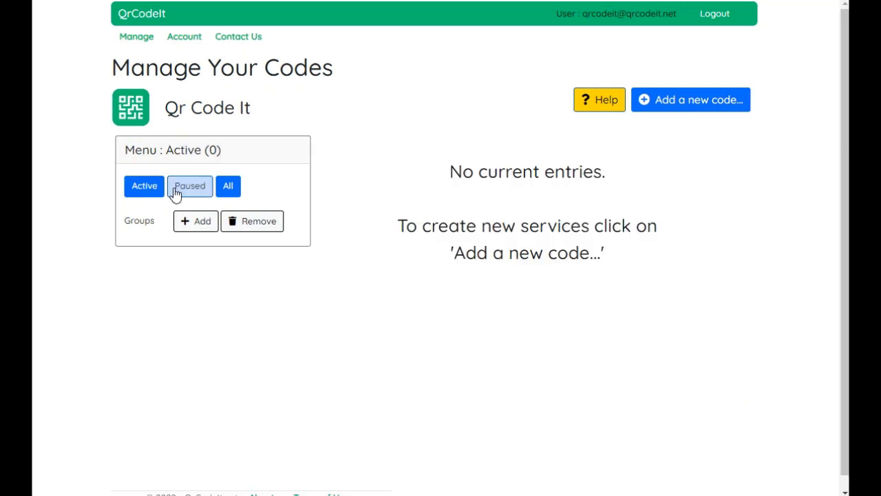
click(230, 187)
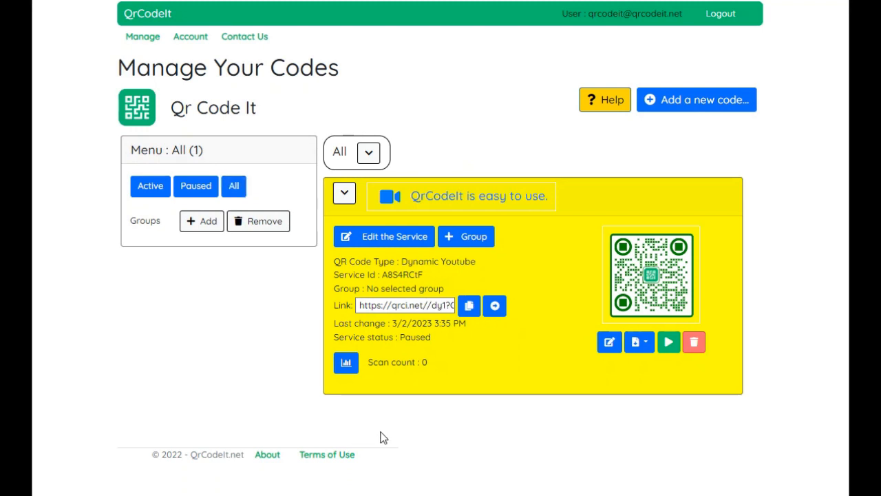
click(495, 307)
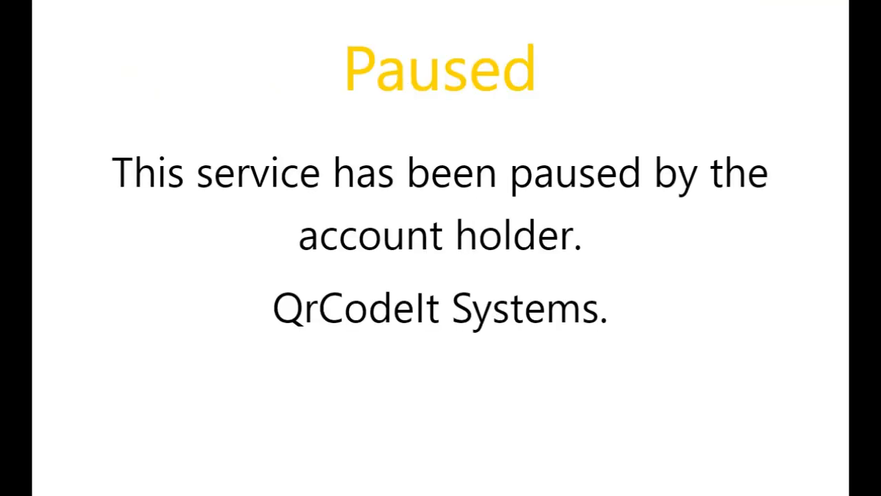
key(ctrl+w)
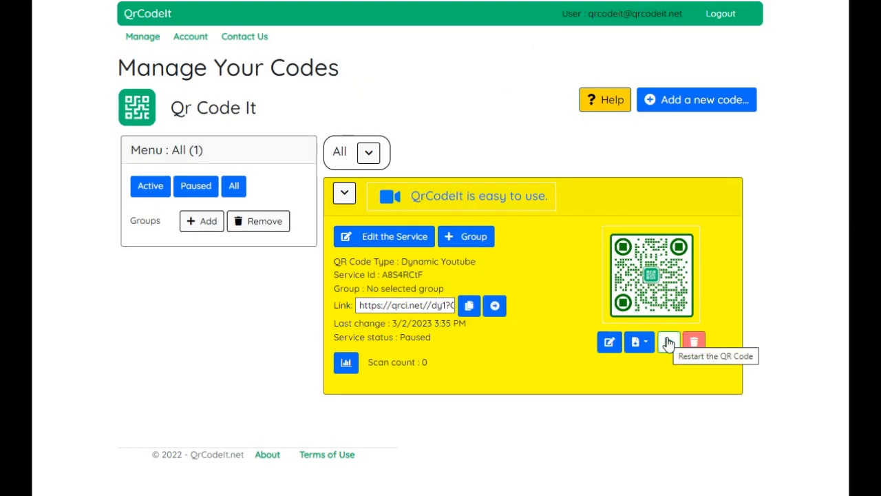
Step: Restart the QR code and open its short link again to test it
click(669, 344)
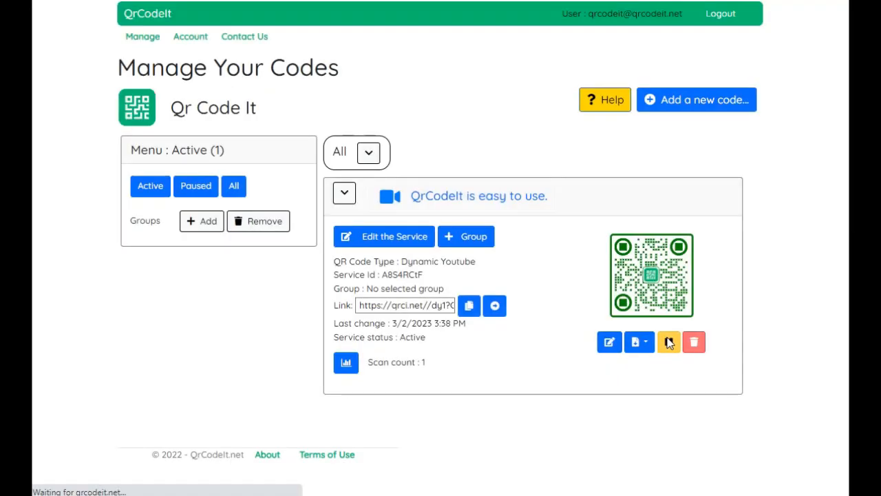
click(494, 307)
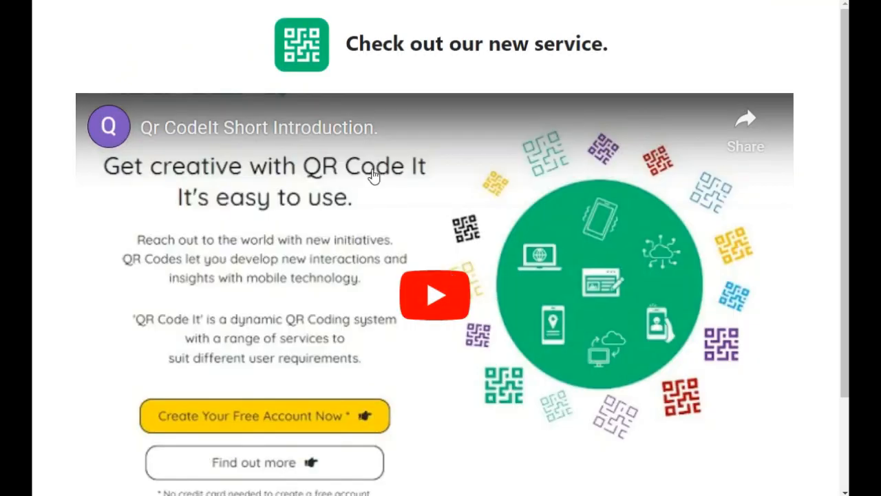
key(ctrl+w)
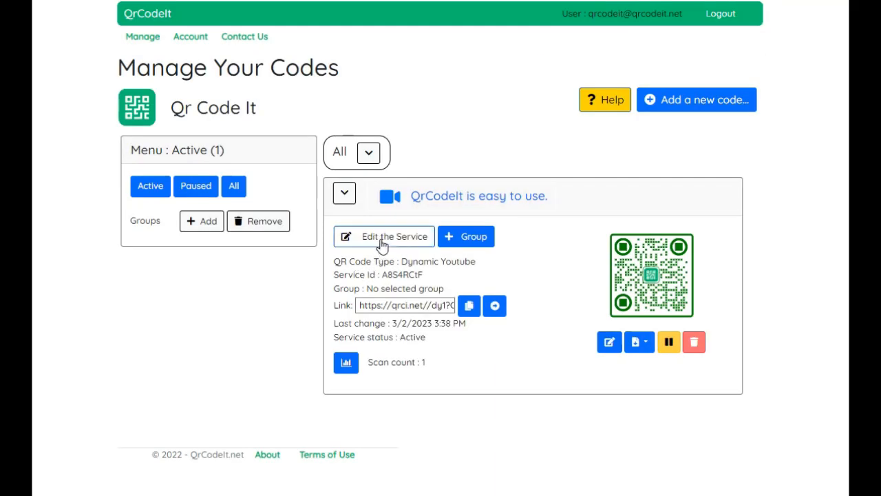
click(383, 237)
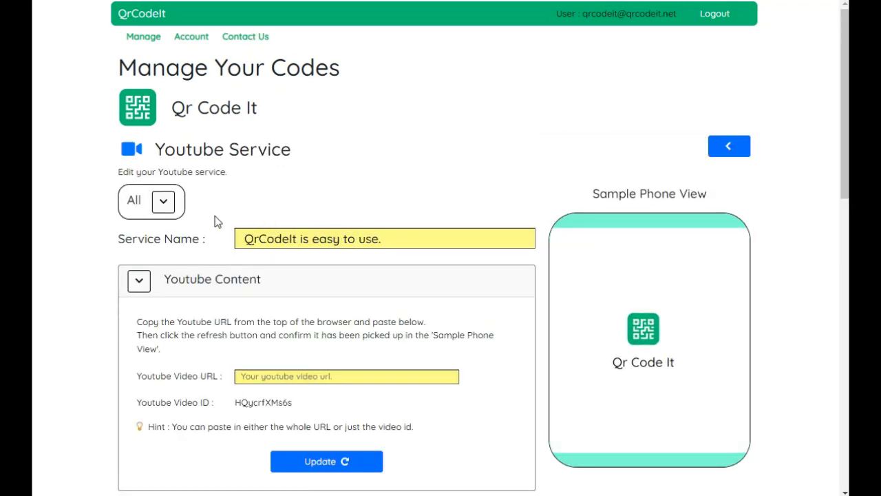
click(171, 213)
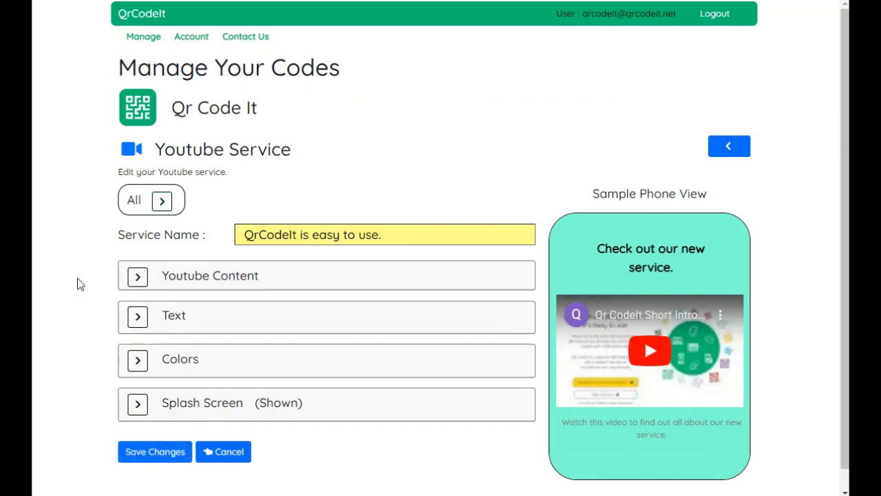
click(135, 283)
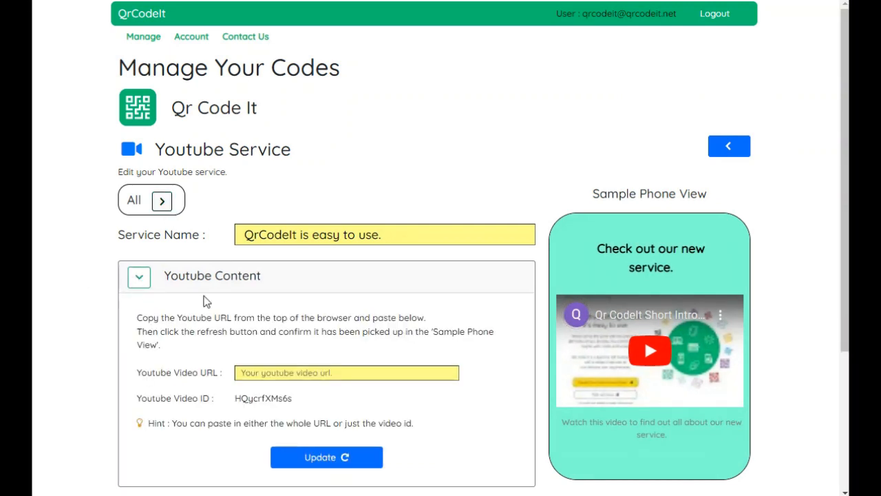
click(264, 374)
text(https://www.youtube.com/watch?v=GKJNTm2GIs4)
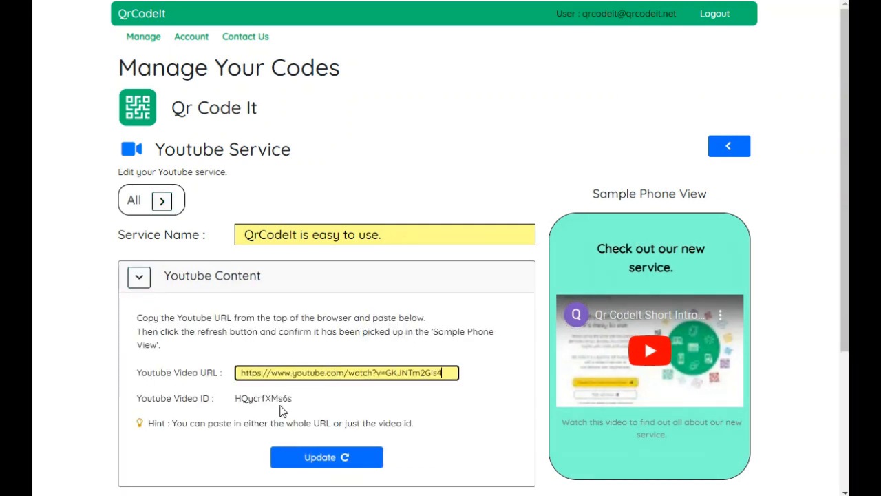
click(307, 455)
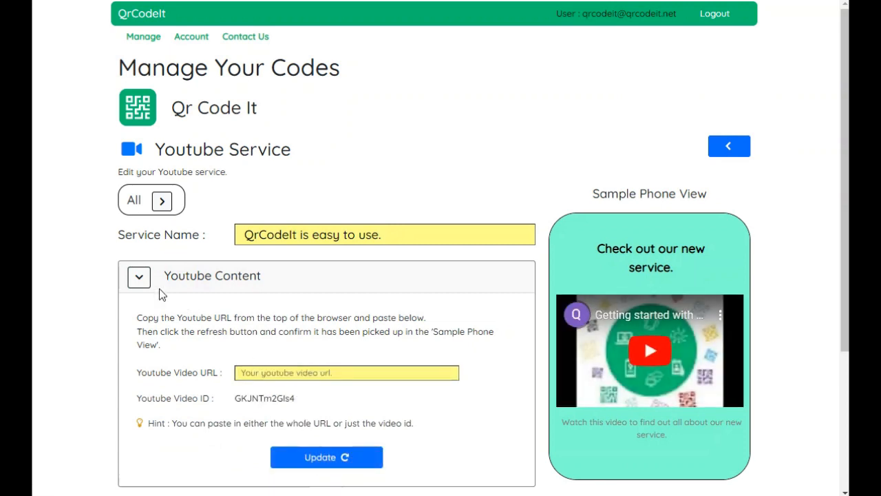
click(140, 278)
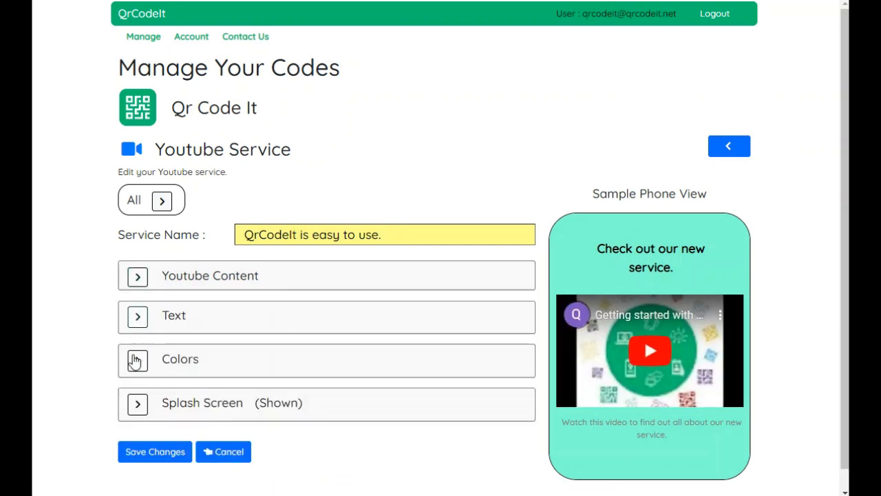
click(163, 457)
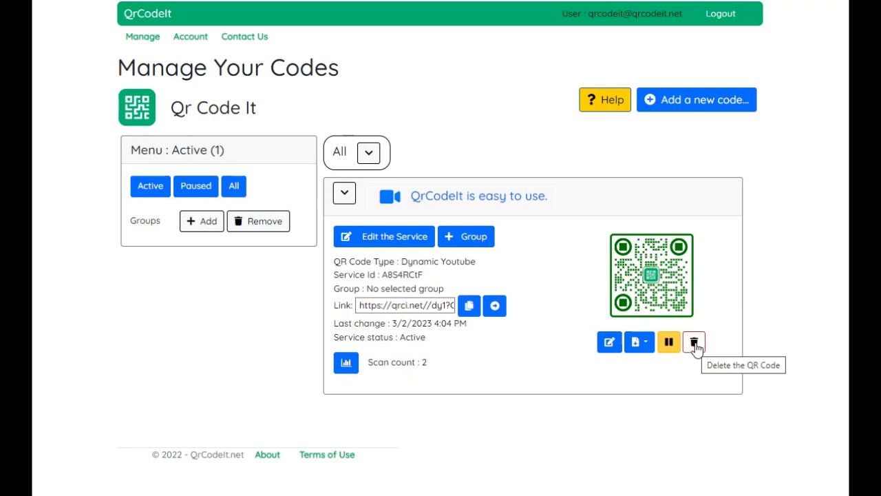
Step: Start deleting the QR code and cancel the deletion
click(694, 342)
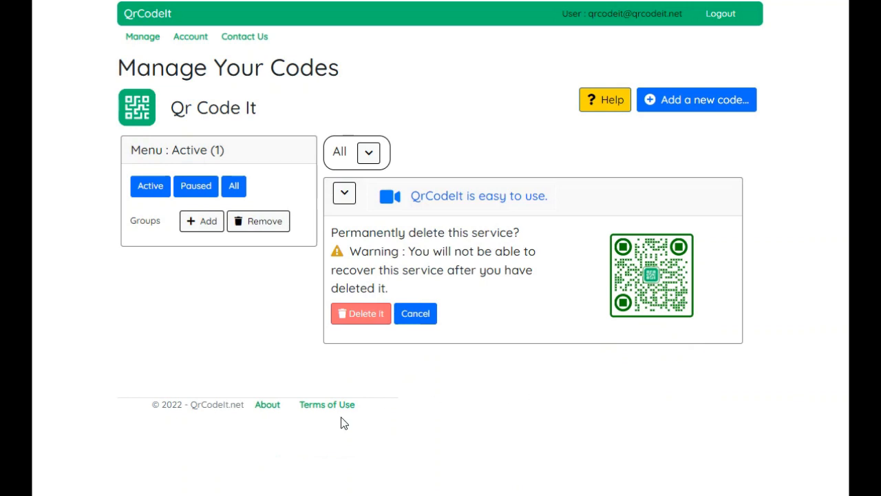
click(358, 316)
click(415, 314)
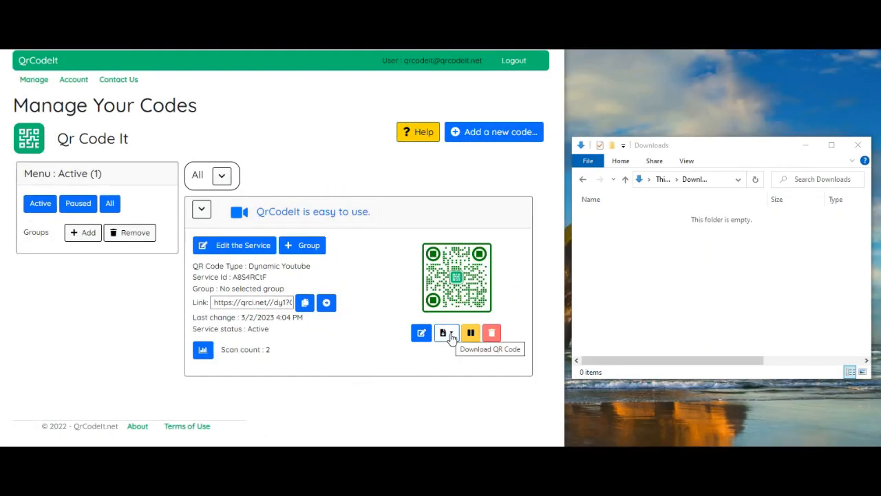
Step: Download the QR code as a PNG and drag the downloaded file into the Word document
click(446, 333)
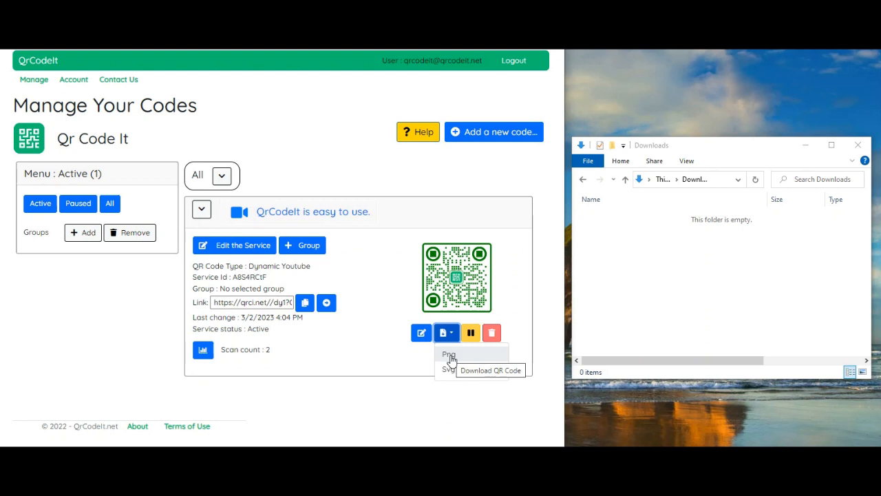
click(449, 354)
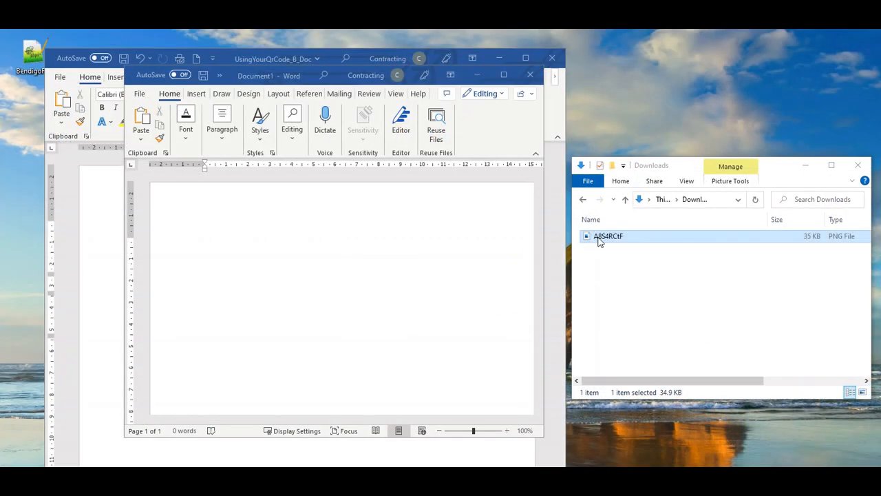
drag(599, 239, 243, 269)
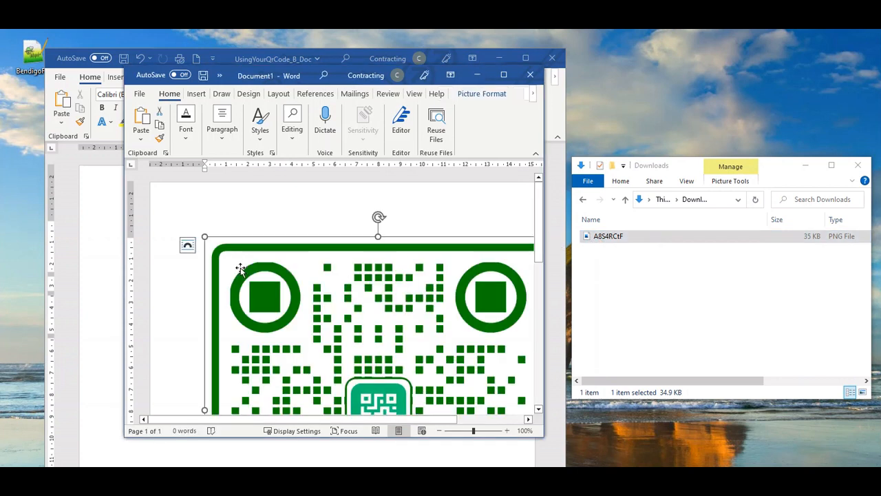
Step: Shrink the inserted QR code image in Document1 to a small square
drag(205, 236, 372, 403)
drag(208, 239, 319, 368)
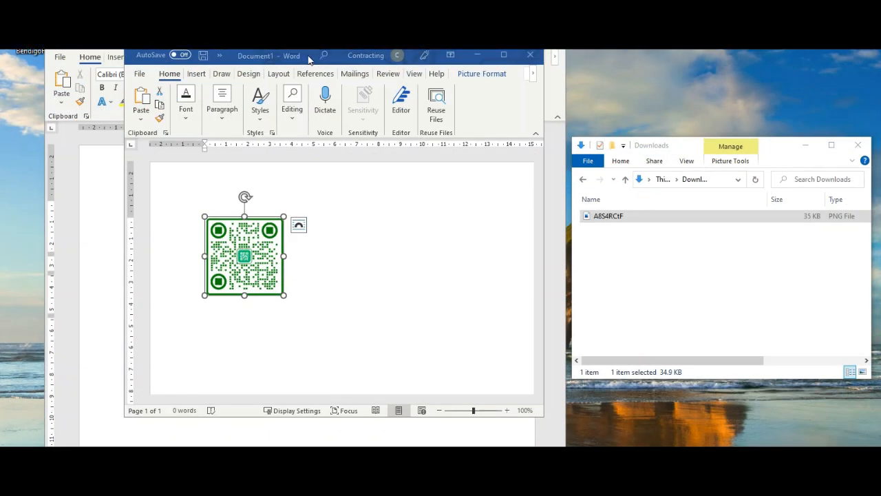
Step: Move the QR code image into the QR CodeIt document beside the speech callout
drag(319, 60, 722, 104)
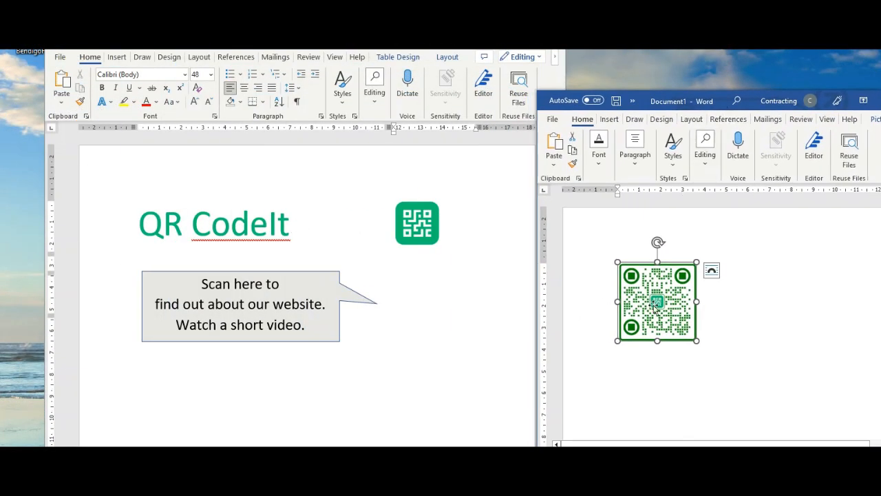
click(435, 336)
drag(433, 332, 422, 316)
drag(178, 371, 418, 352)
click(415, 361)
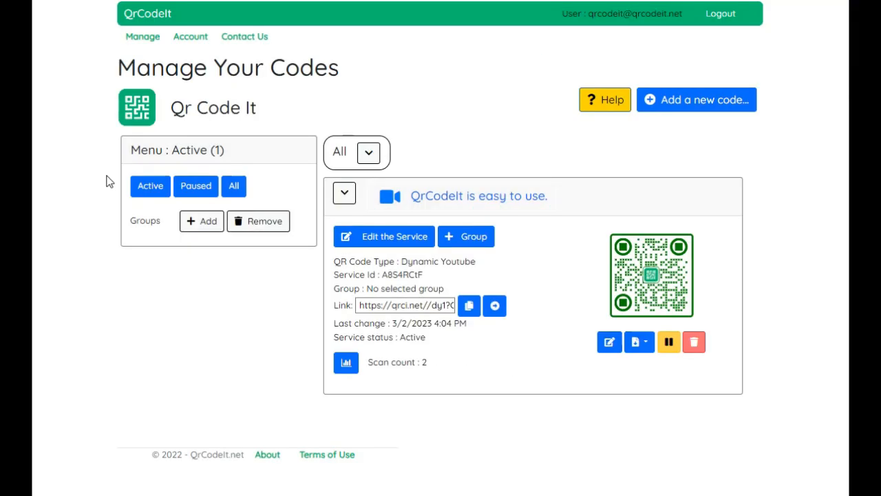
Step: Open the account page and start changing the account name, then cancel it
click(193, 40)
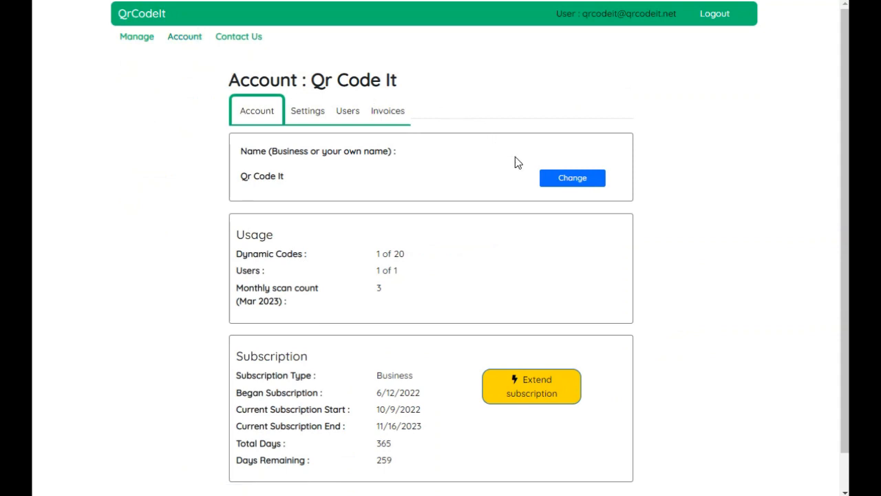
click(568, 184)
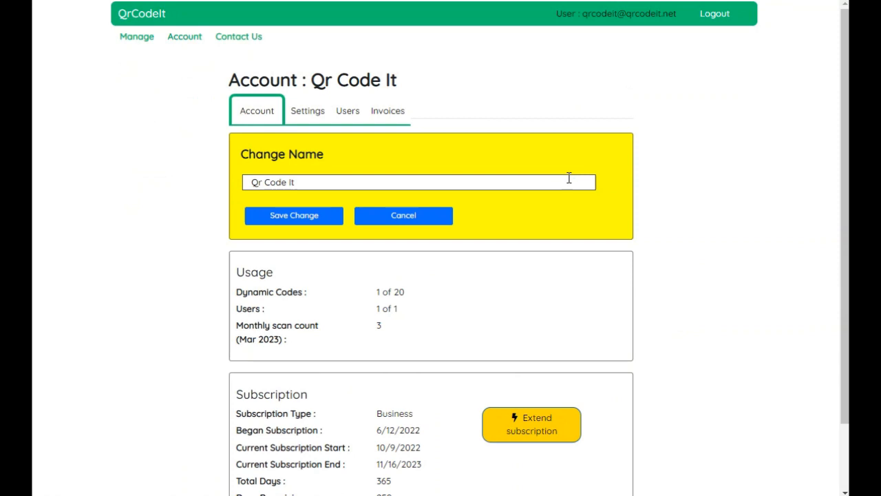
click(432, 215)
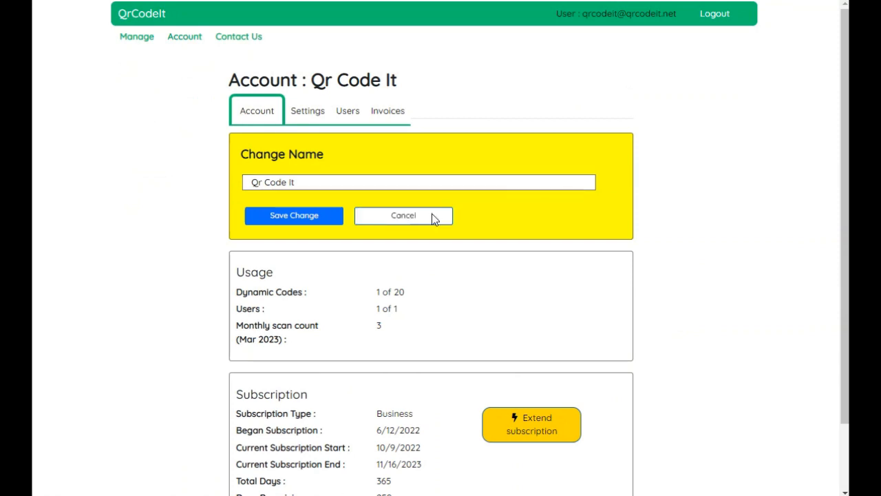
Step: In account settings, upload qrcodeit.png as the account logo and update it
click(311, 112)
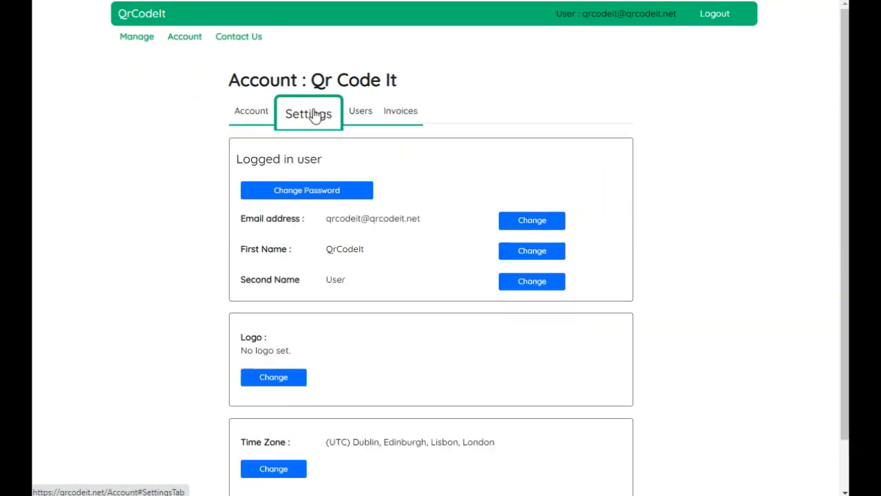
scroll(267, 353, down, 1)
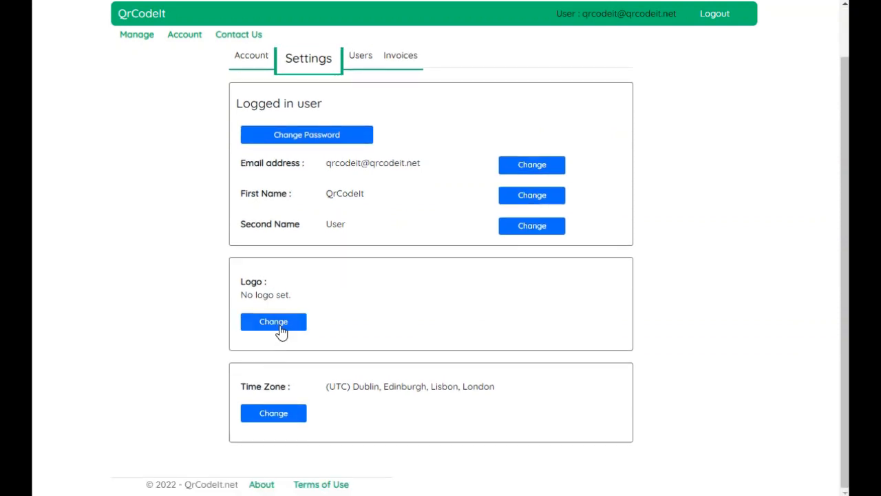
click(281, 324)
scroll(282, 331, down, 3)
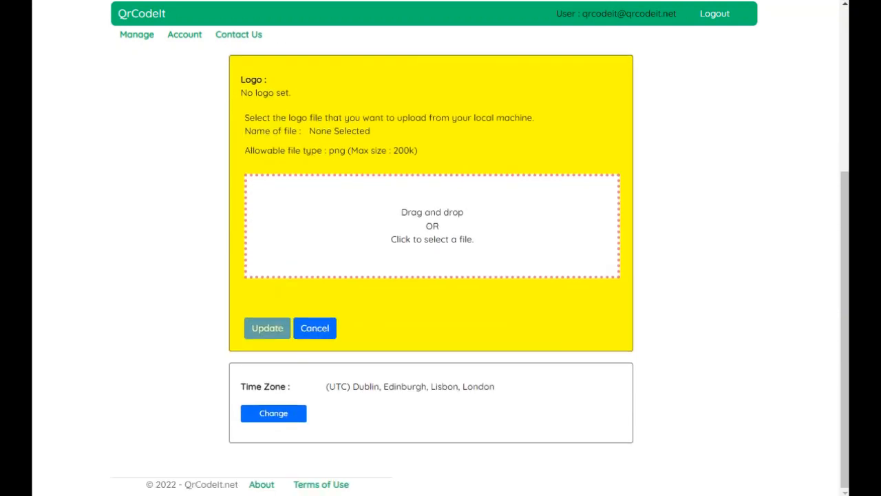
drag(216, 133, 348, 210)
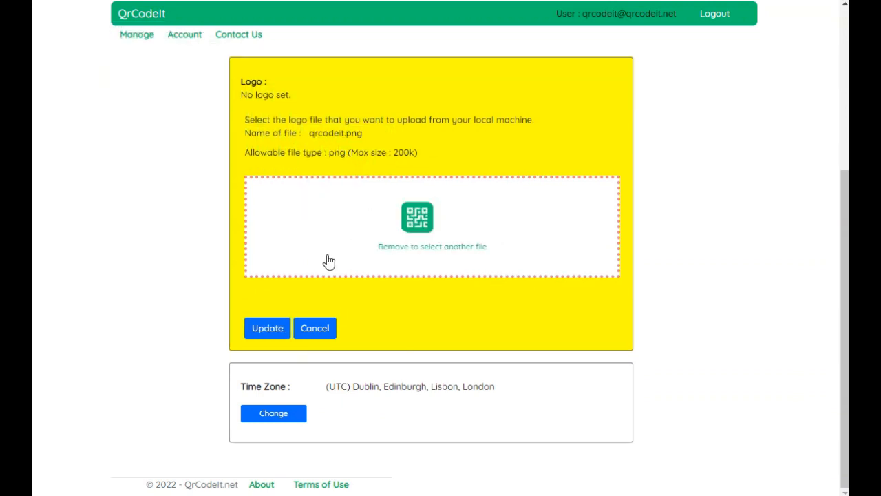
click(274, 329)
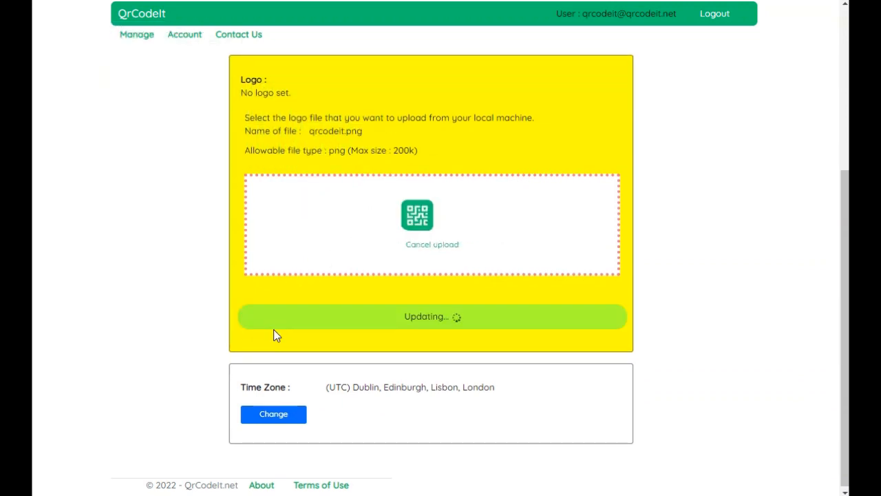
Step: Change the account time zone to (UTC+10:00) Canberra, Melbourne, Sydney and save the change
click(277, 416)
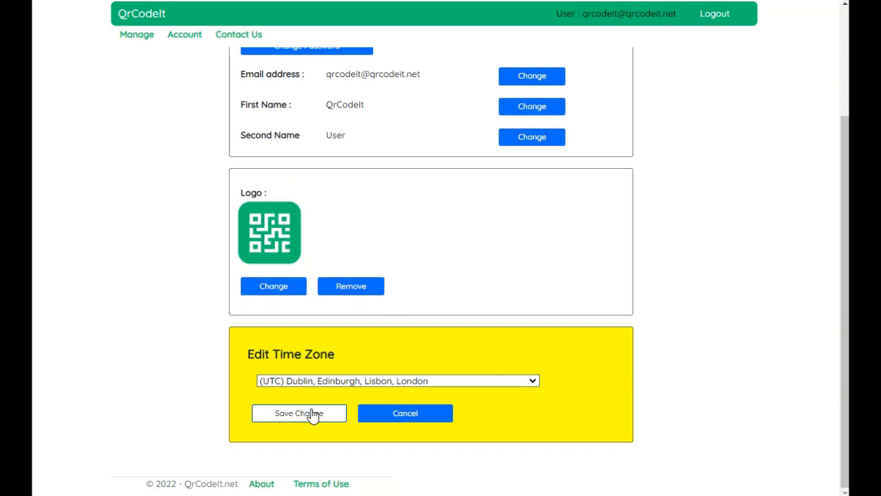
click(535, 382)
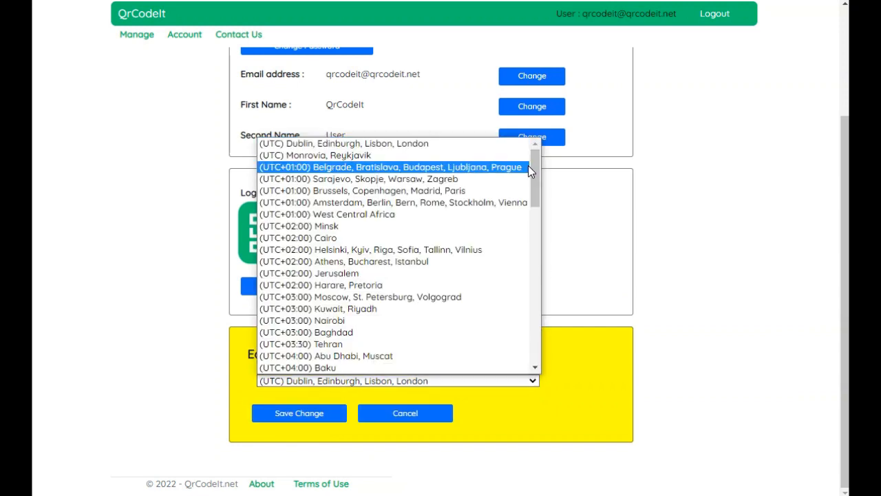
drag(536, 172, 549, 272)
click(412, 218)
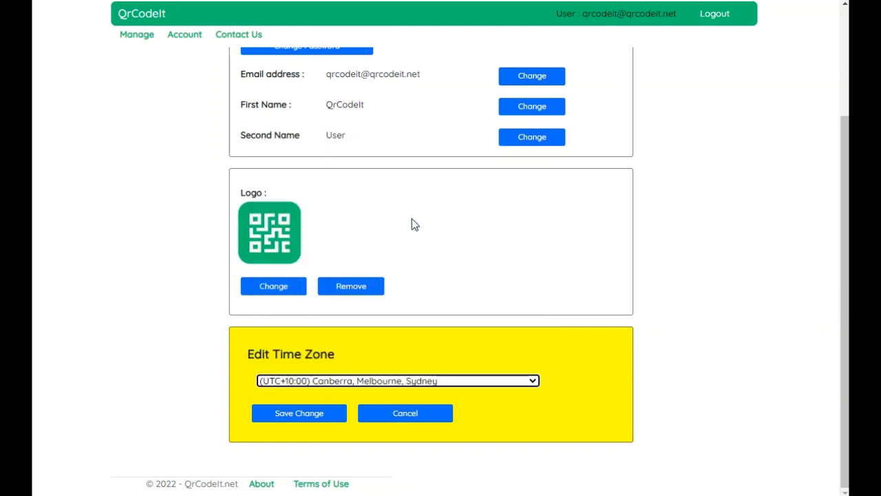
click(321, 415)
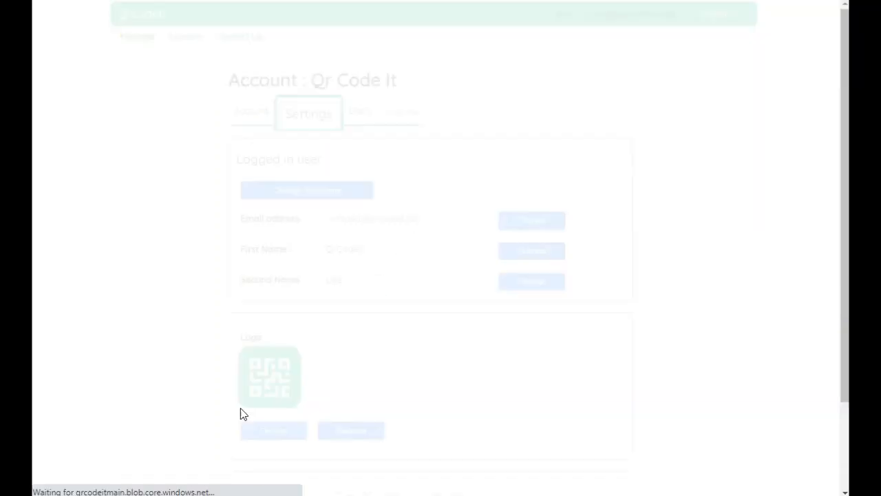
Step: Return to the Manage Your Codes page
scroll(215, 250, down, 2)
scroll(214, 250, up, 2)
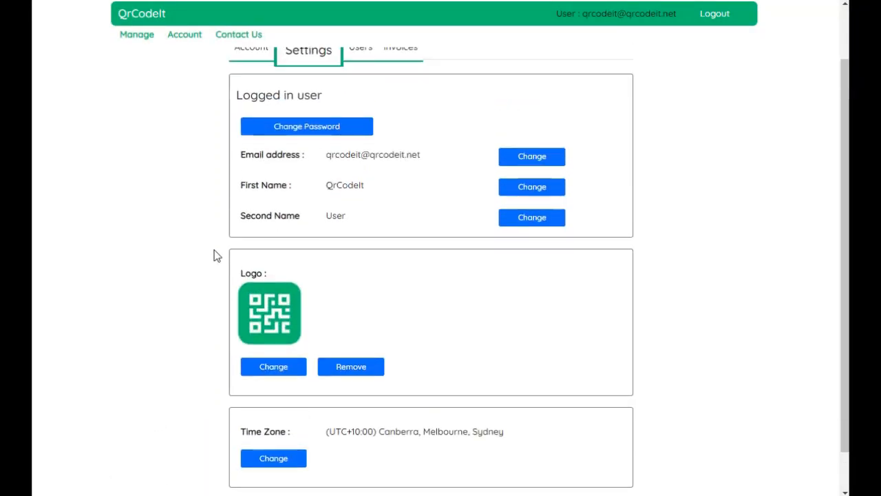
click(142, 39)
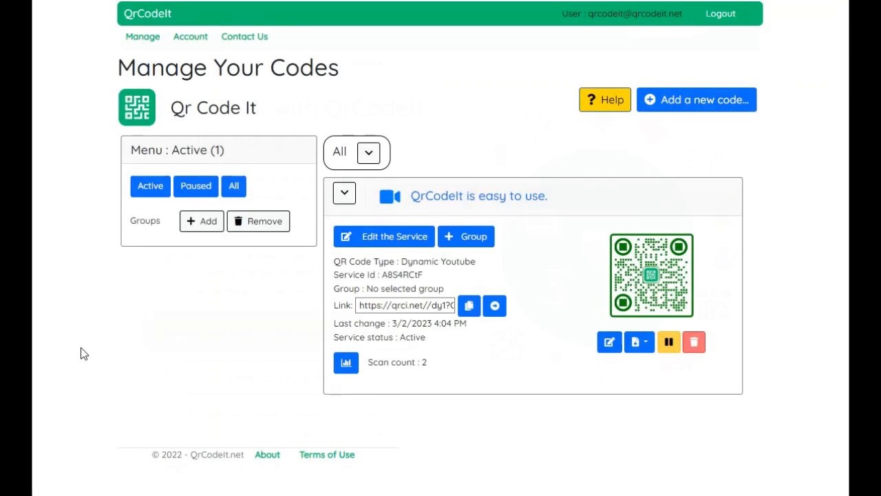